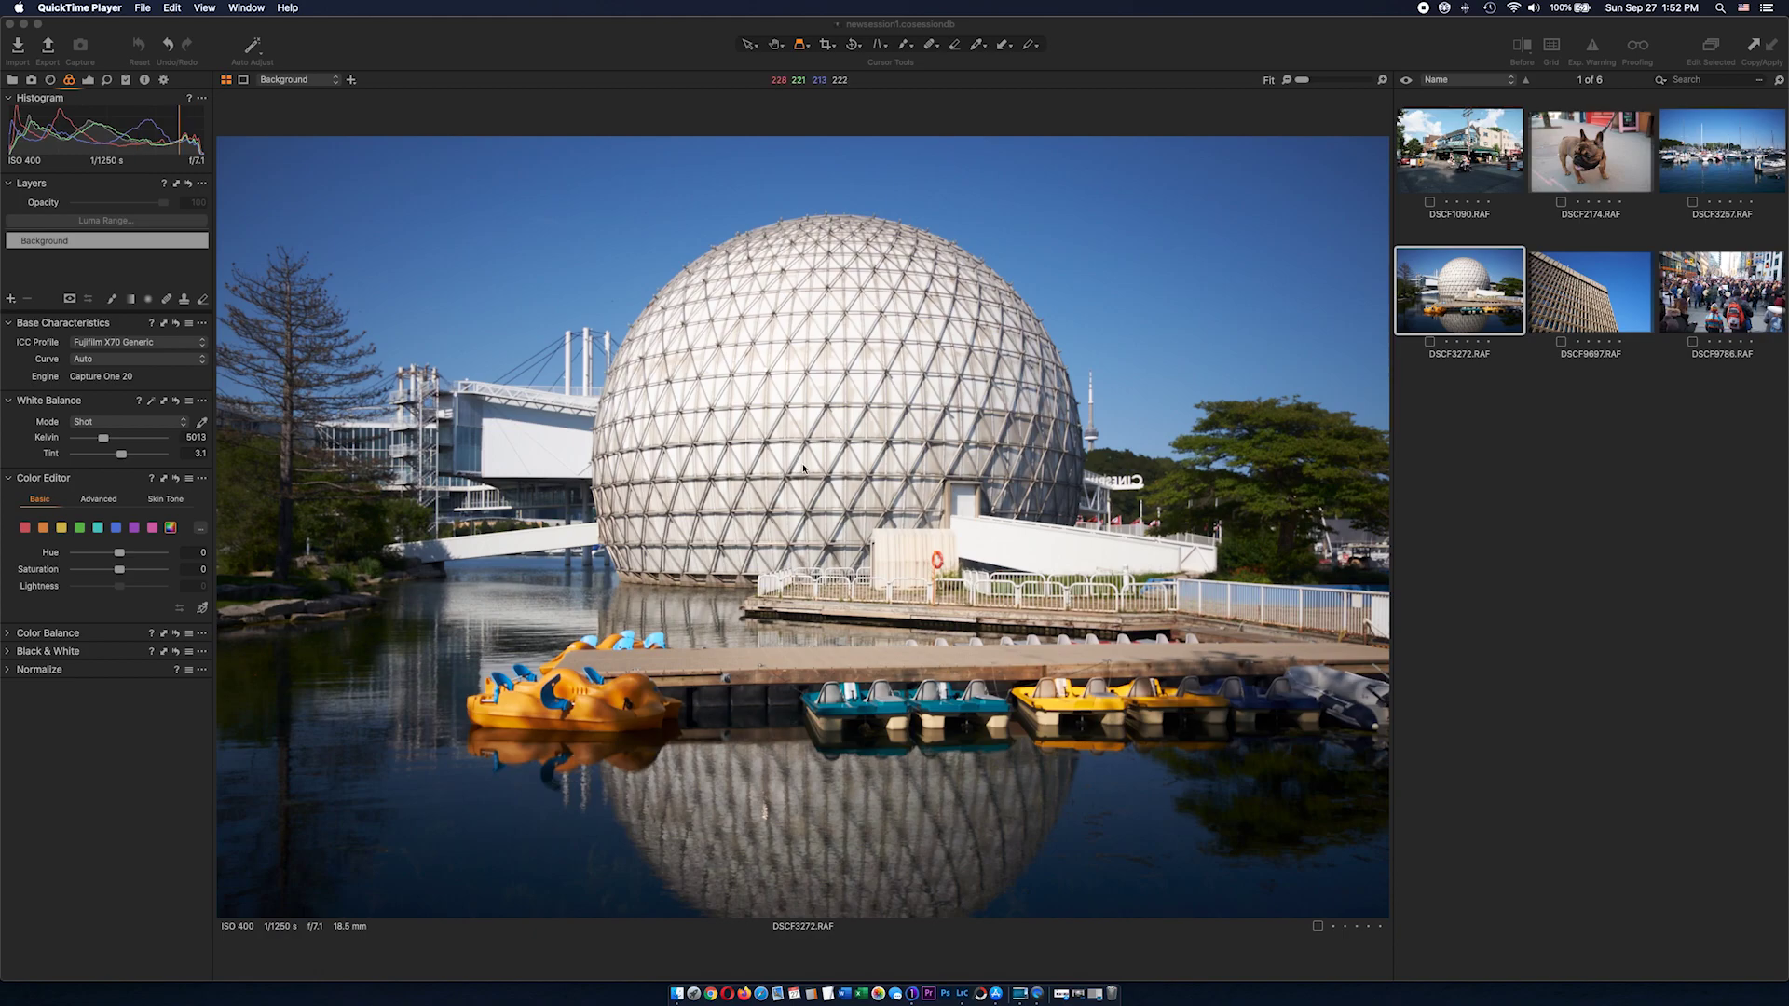
Show the Exif Editor listing in the App Store, then put the store window away
left_click(363, 128)
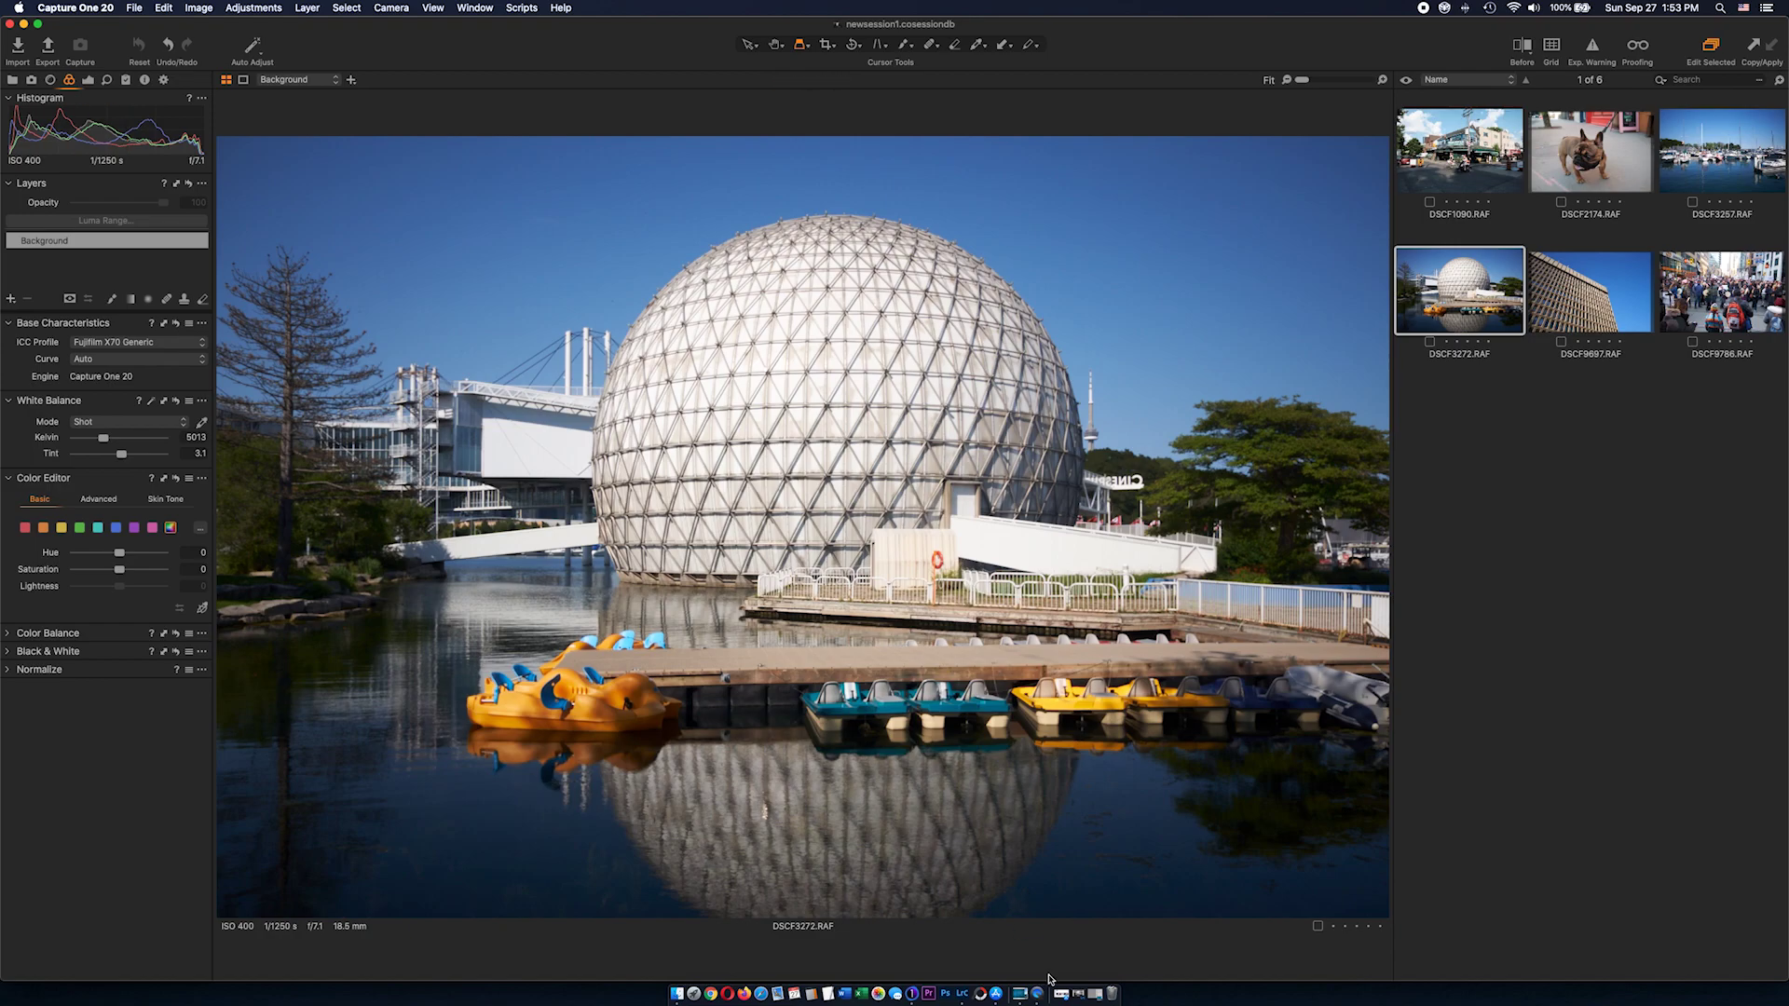
left_click(995, 993)
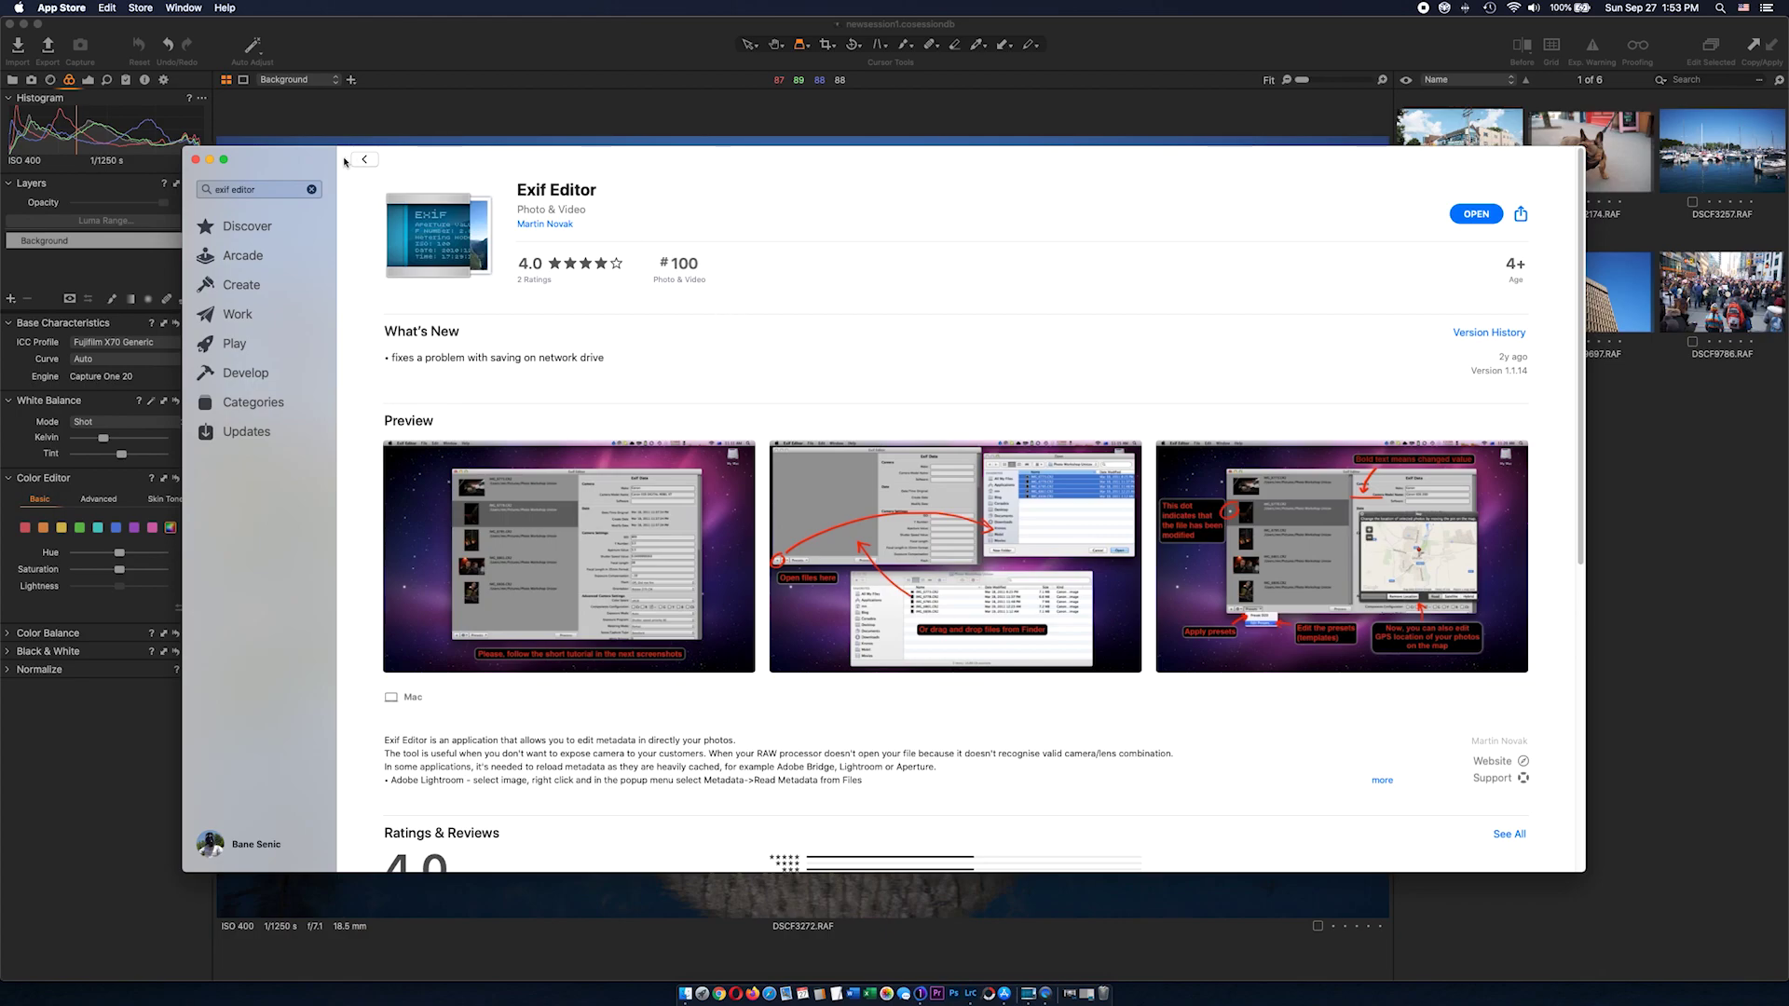
left_click(210, 160)
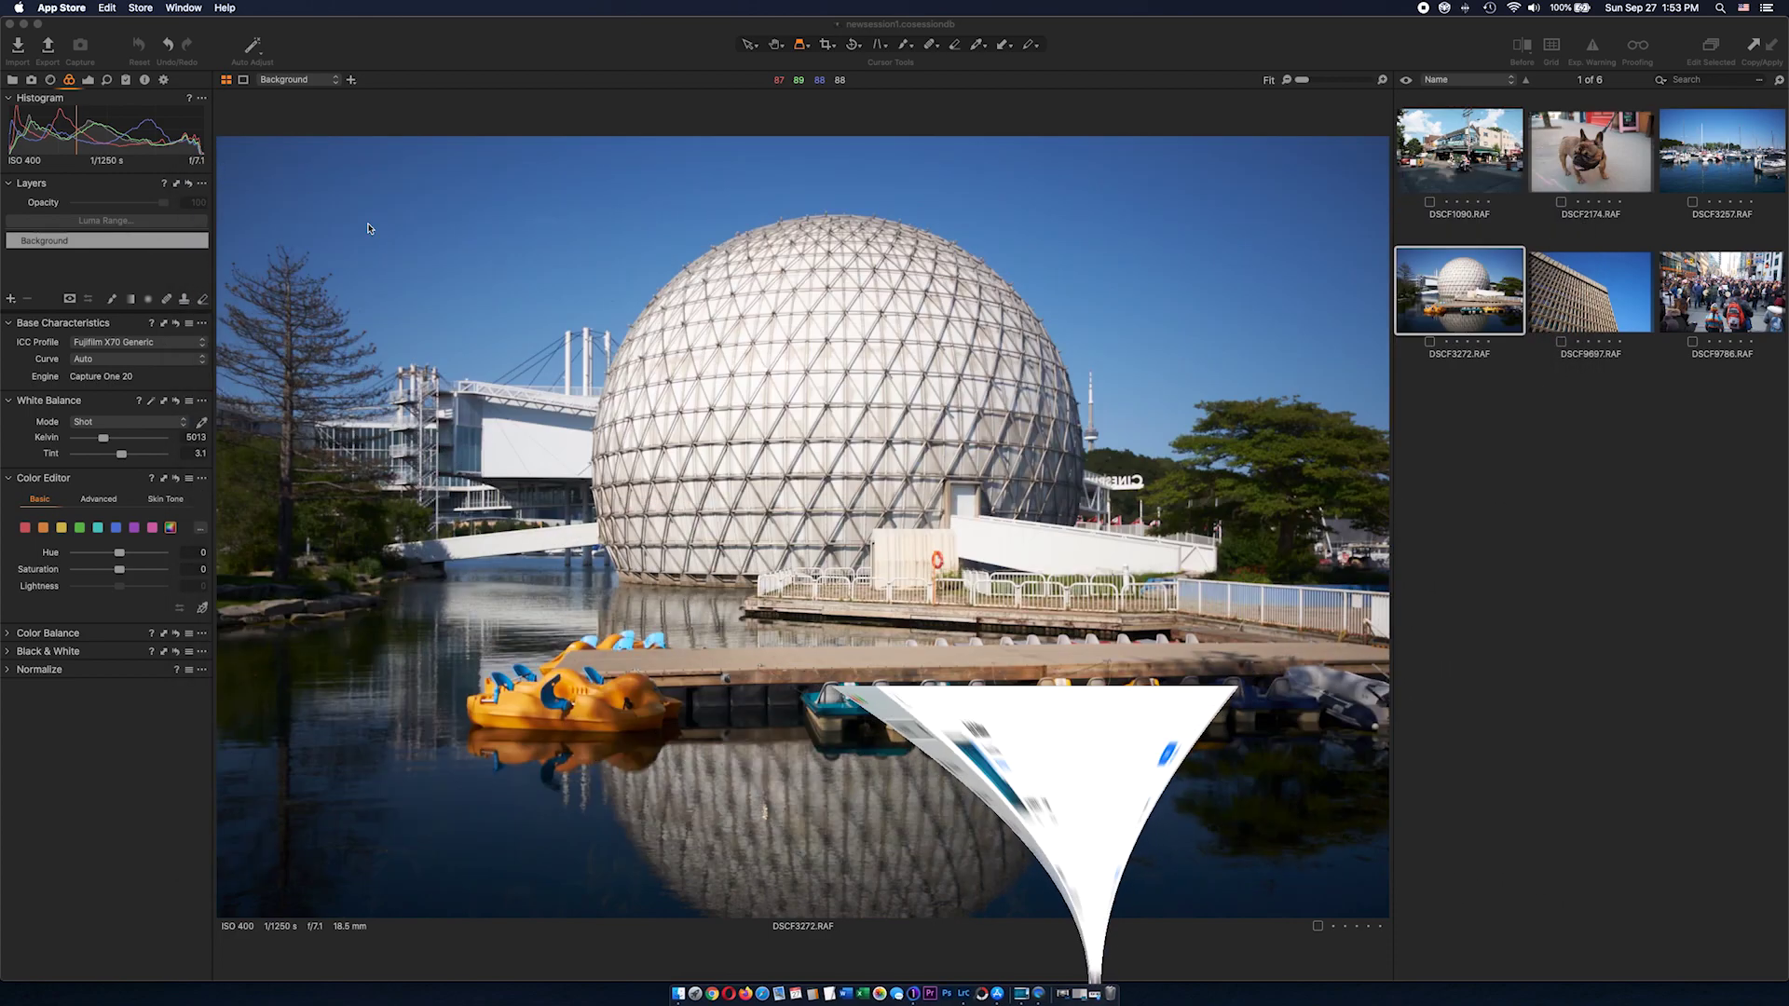
Back in Capture One, confirm the dome photo's ICC profile stays Fujifilm X70 Generic
left_click(823, 431)
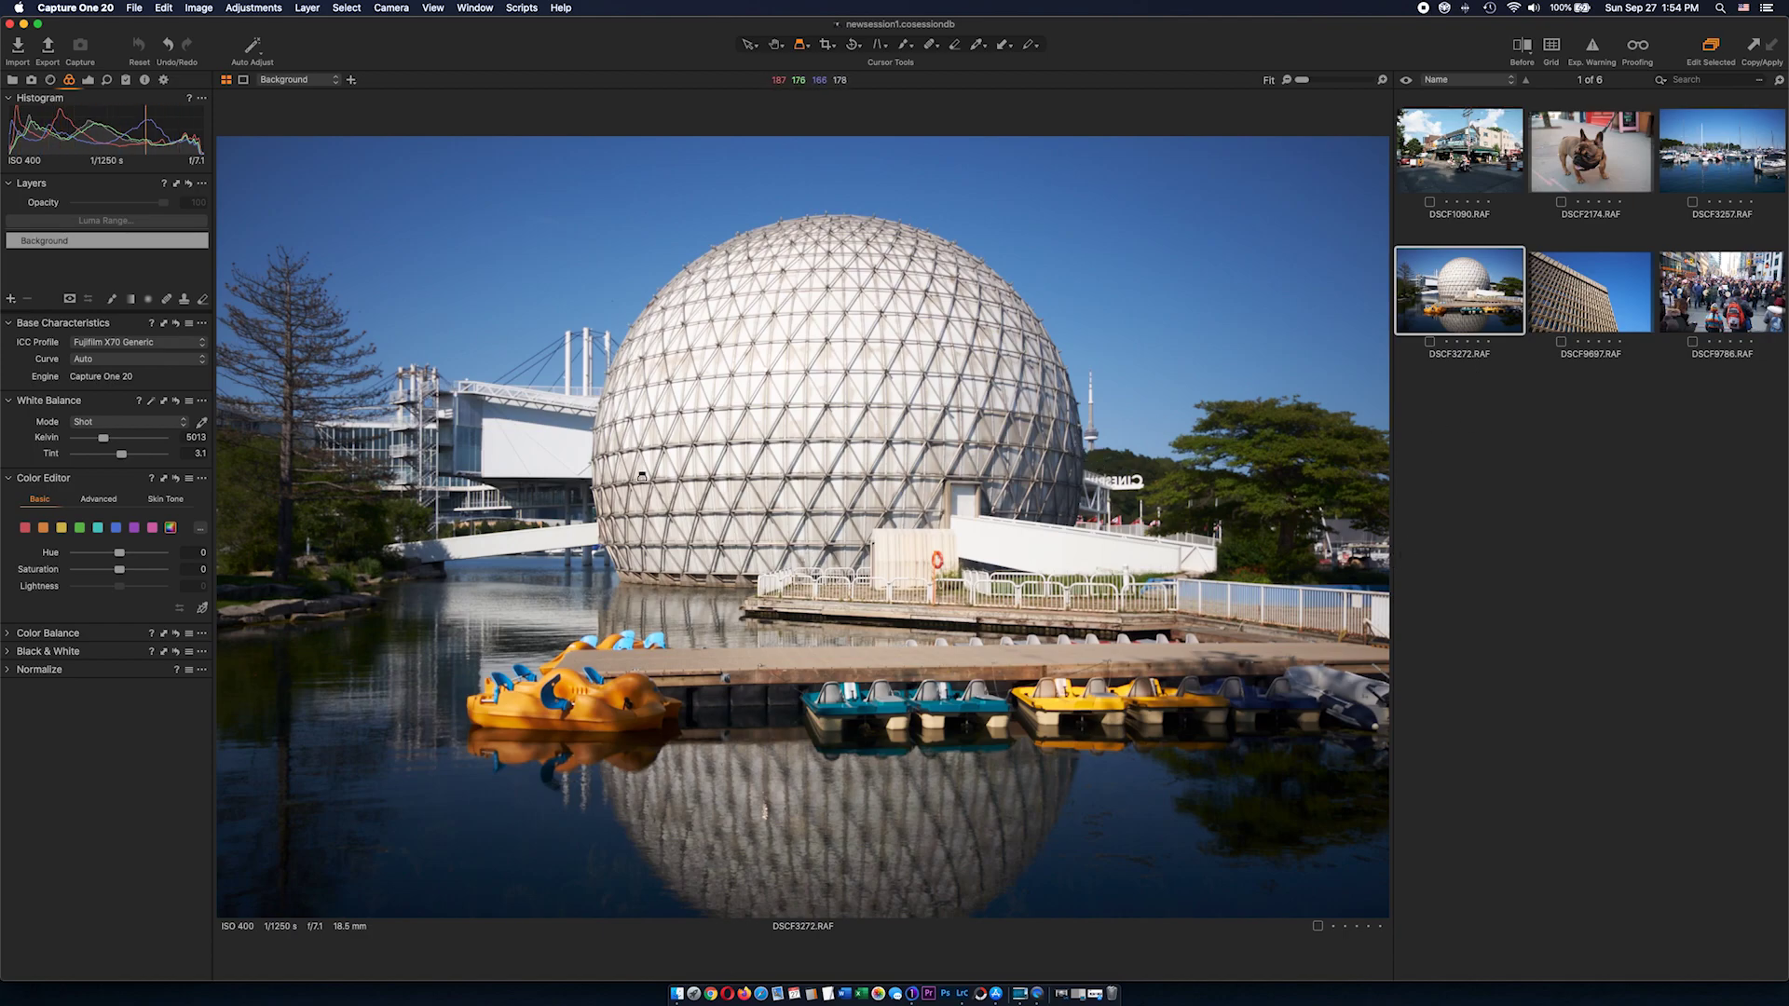
left_click(112, 343)
left_click(646, 485)
left_click(92, 361)
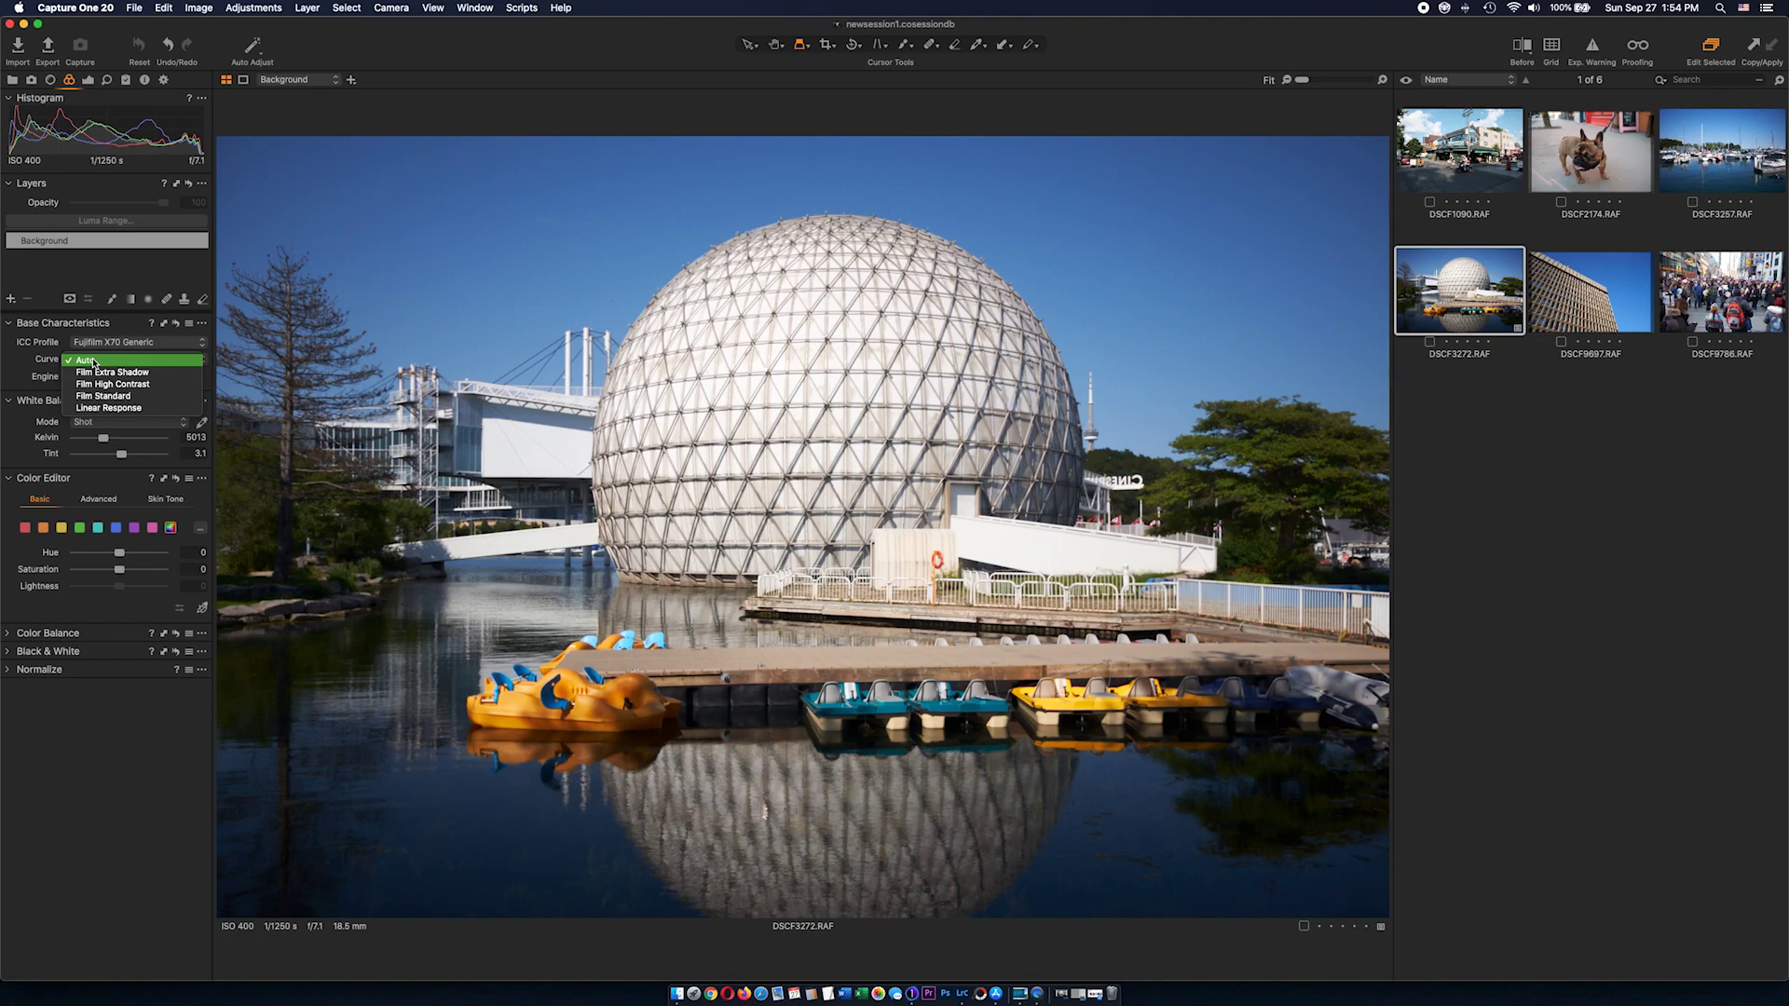
left_click(150, 384)
left_click(149, 396)
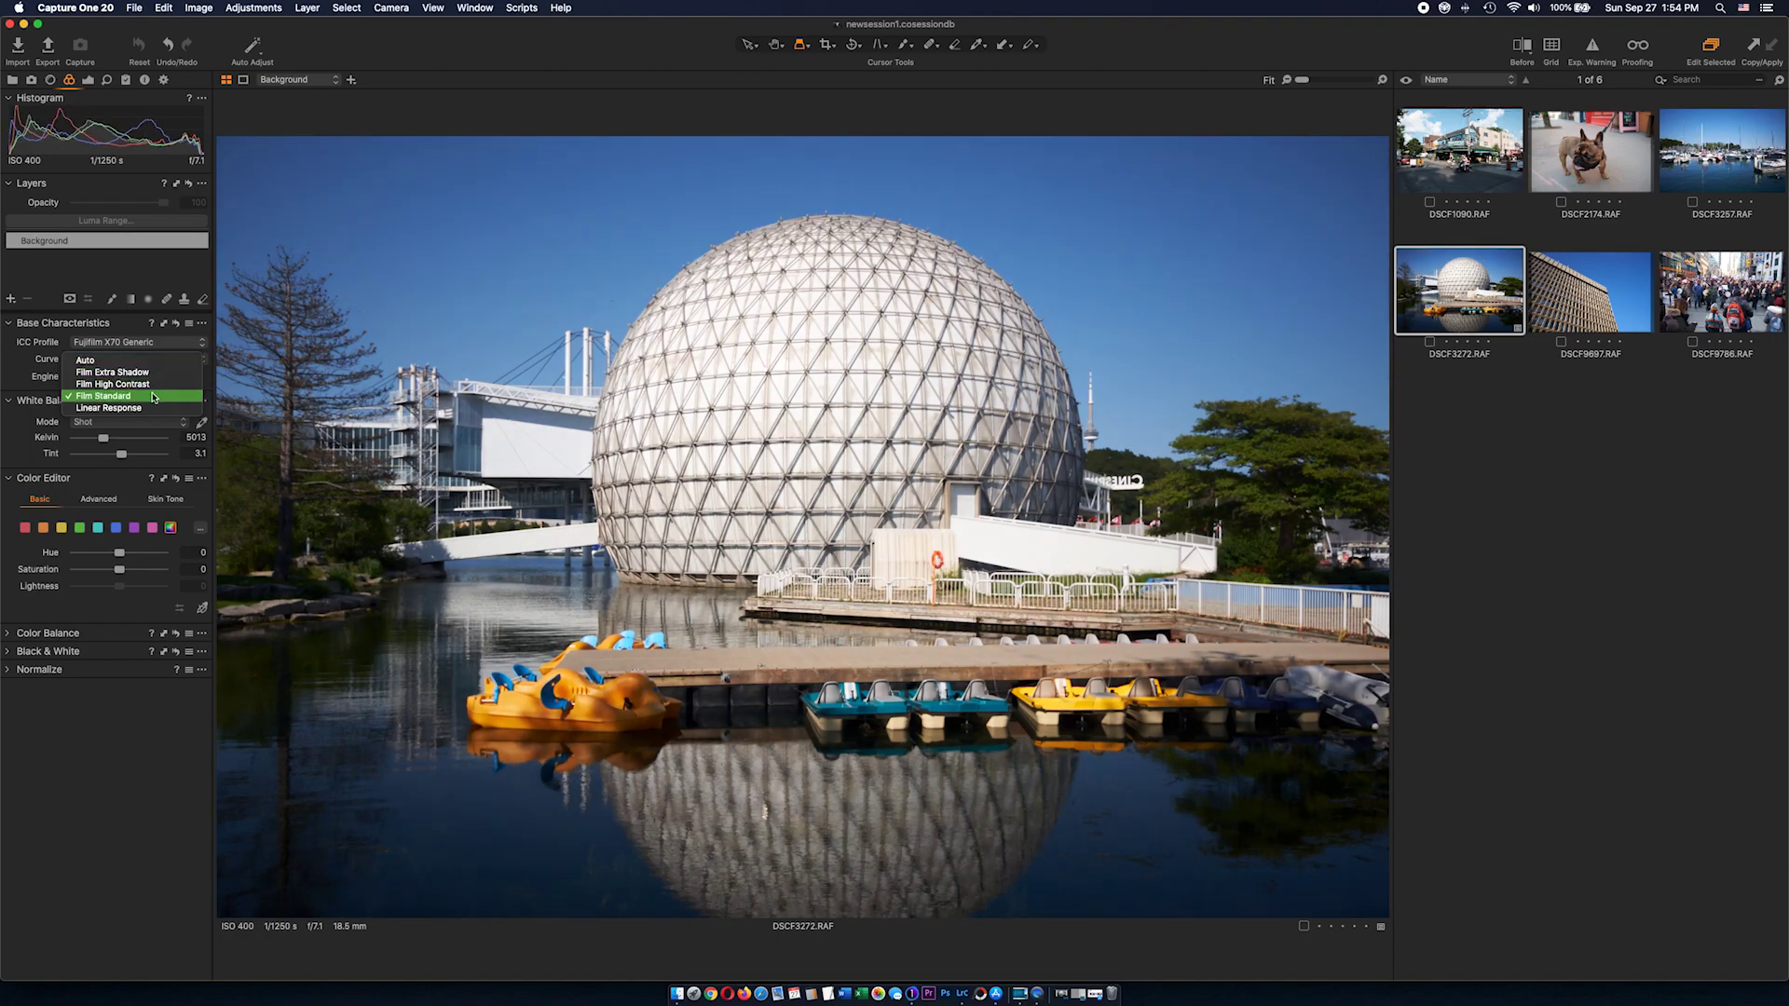
left_click(154, 408)
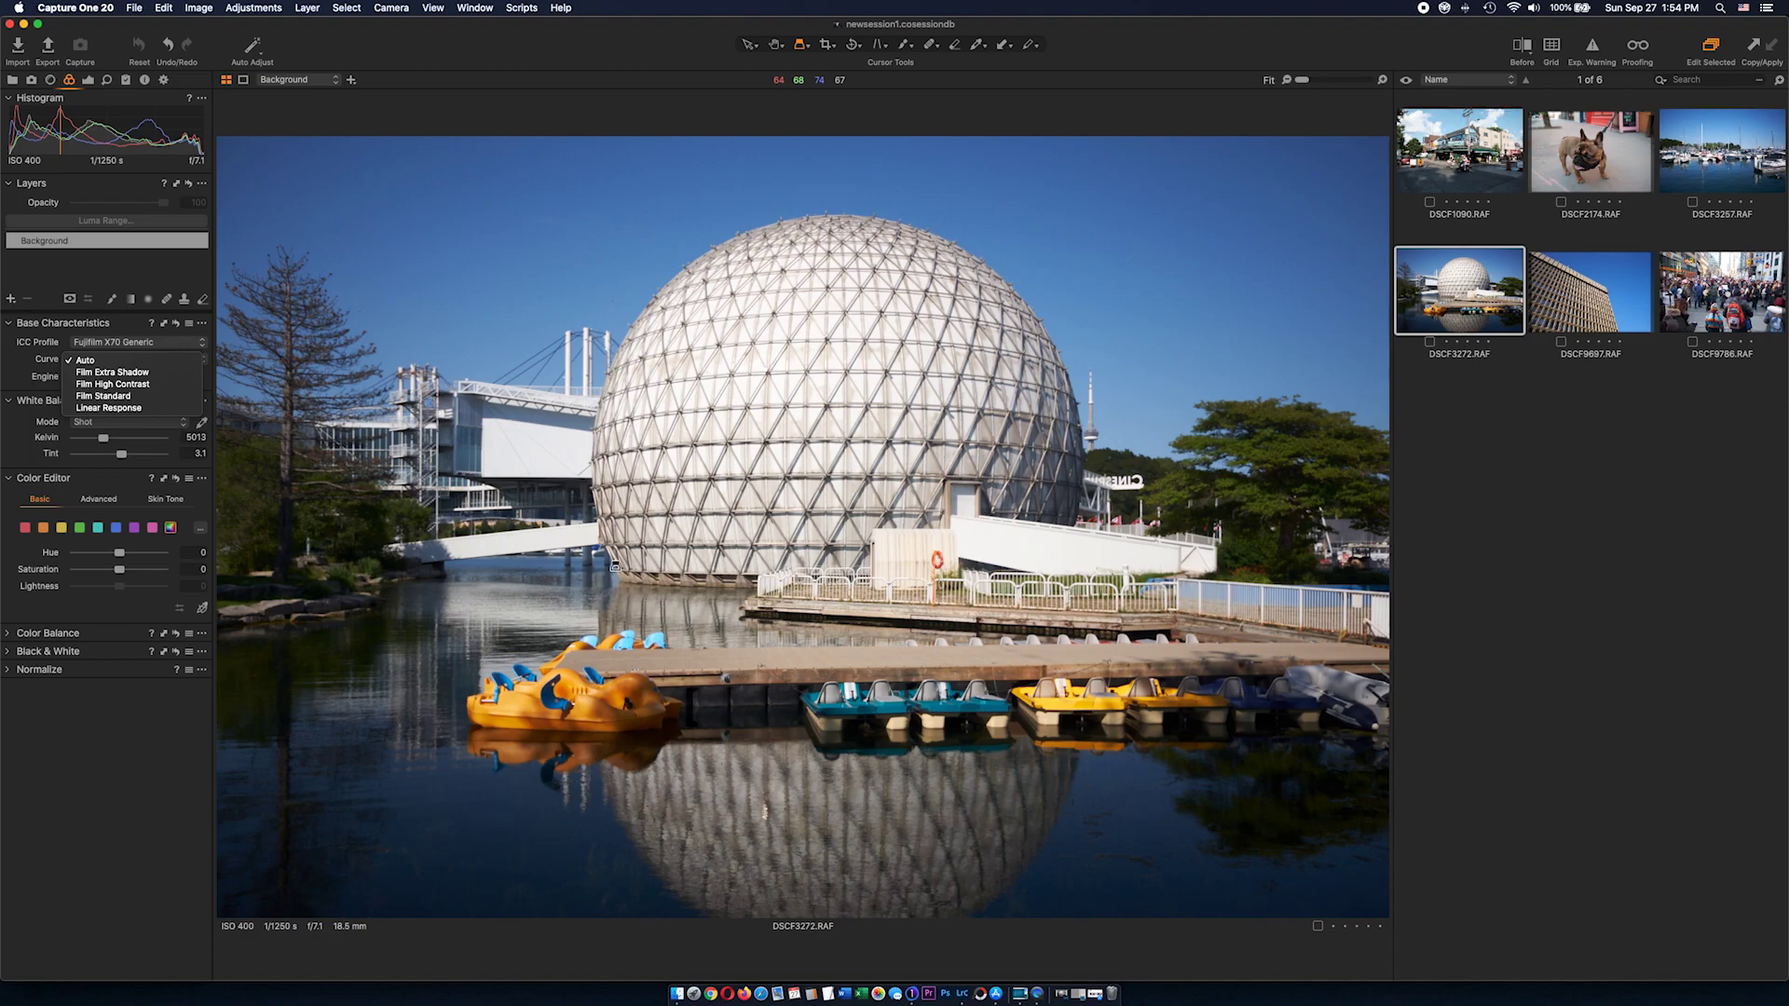
left_click(965, 994)
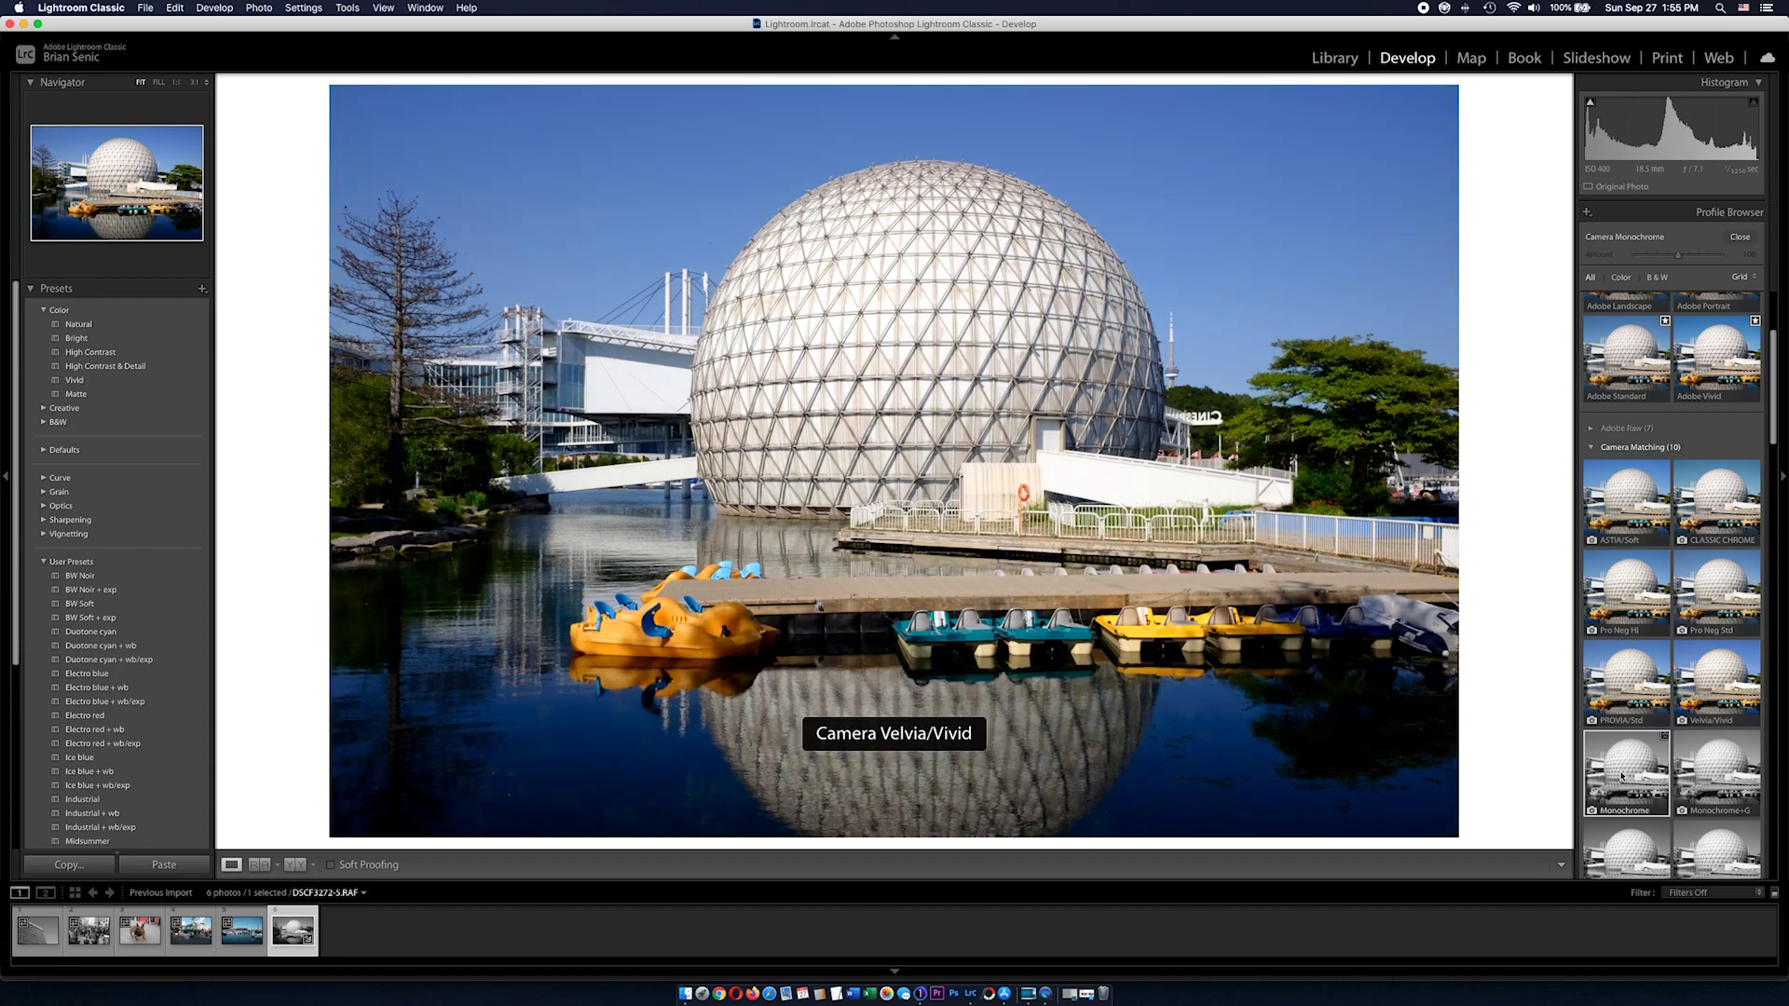
Apply the Camera Pro Neg Hi profile to the dome photo and launch Exif Editor
left_click(1609, 574)
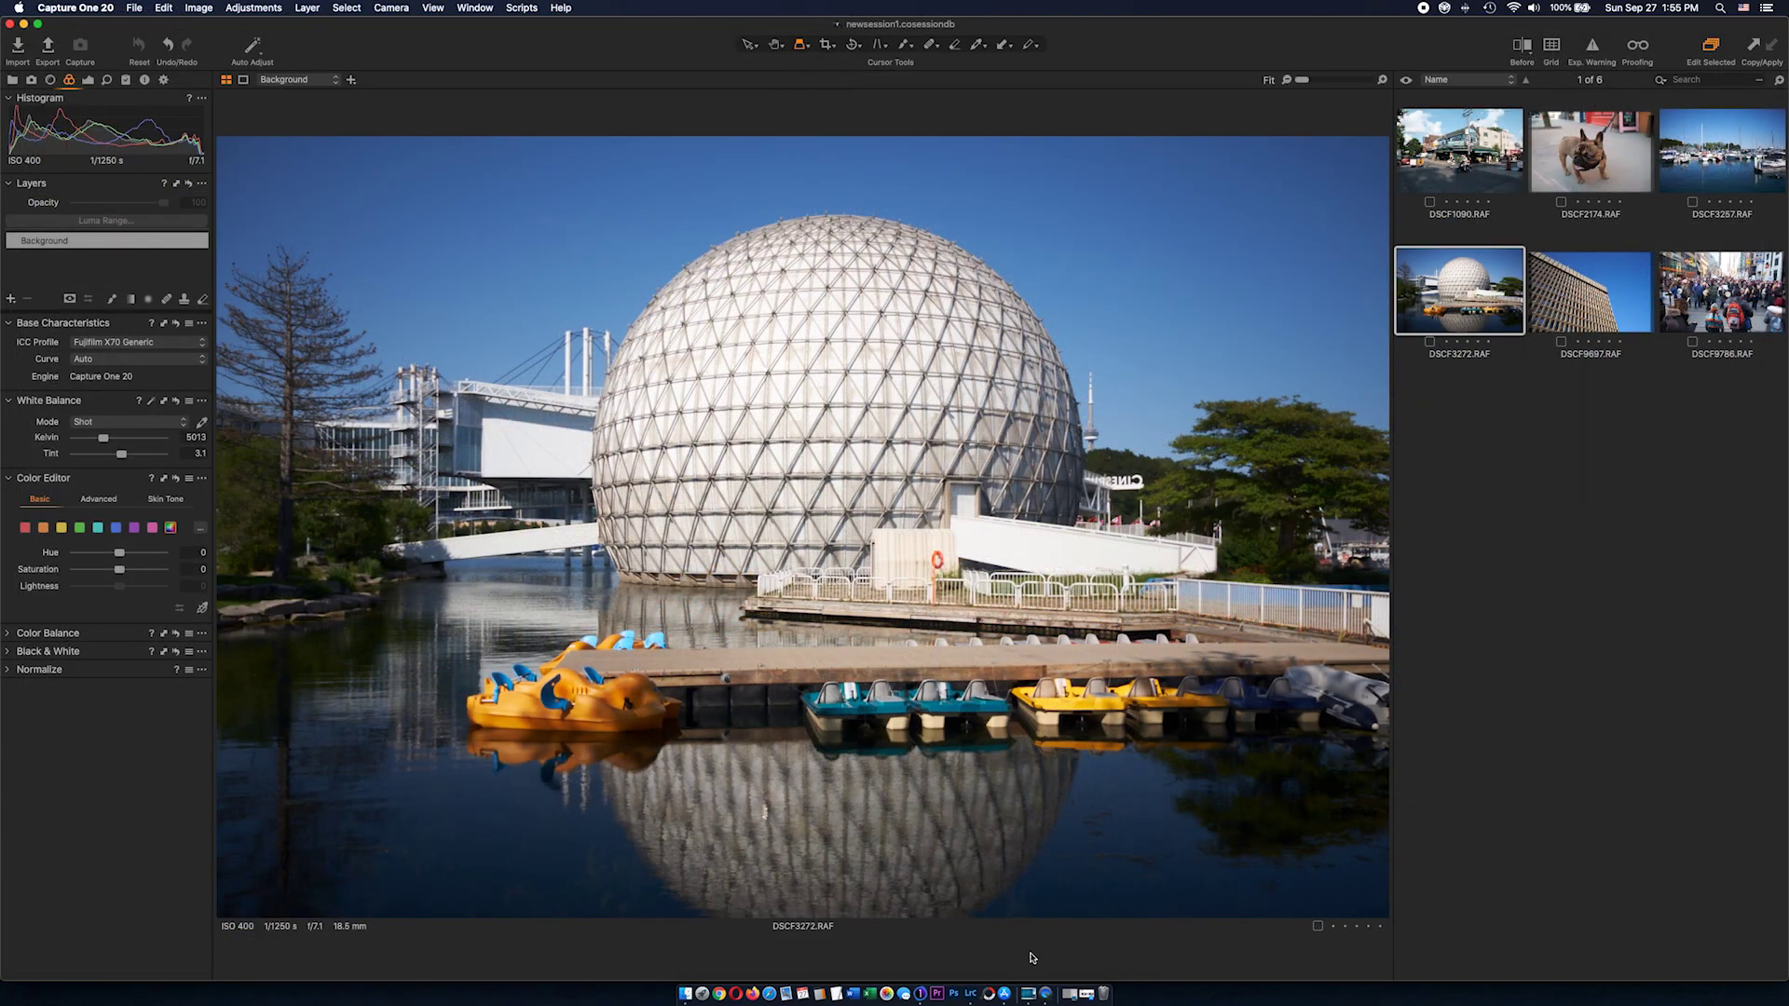
left_click(1035, 993)
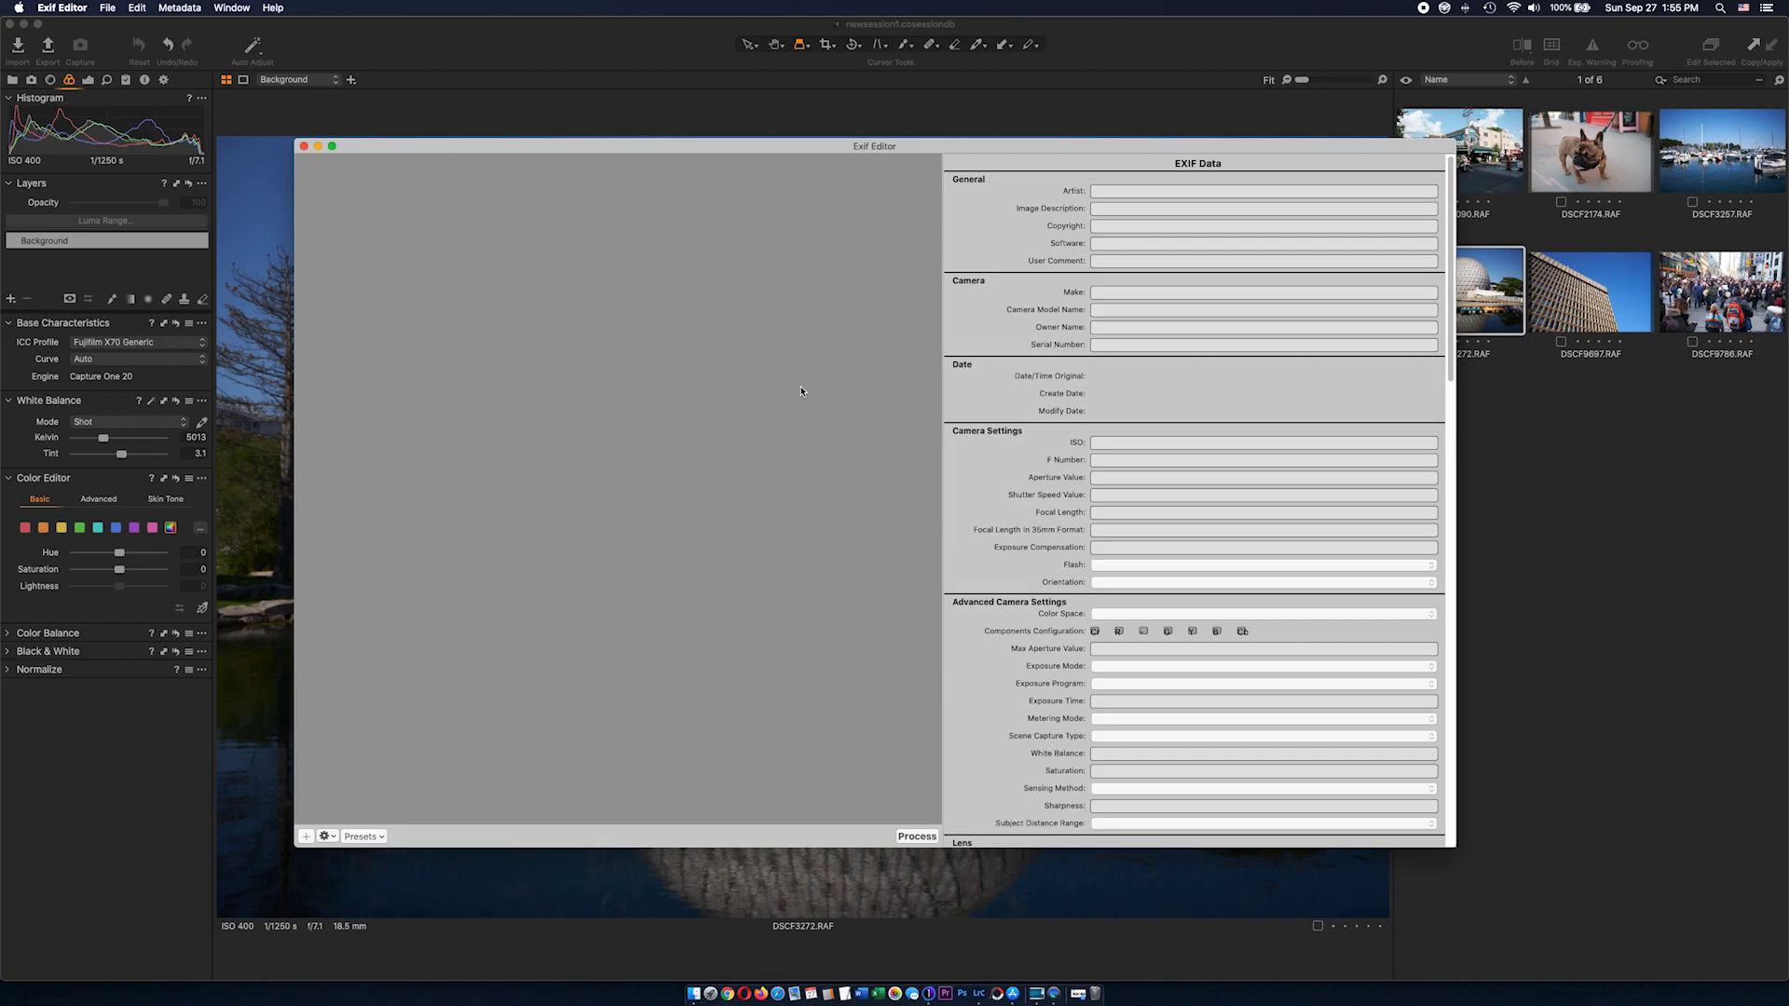
Add the six RAF files from the Desktop's Fuji RAW X70 folder to Exif Editor
left_click(327, 836)
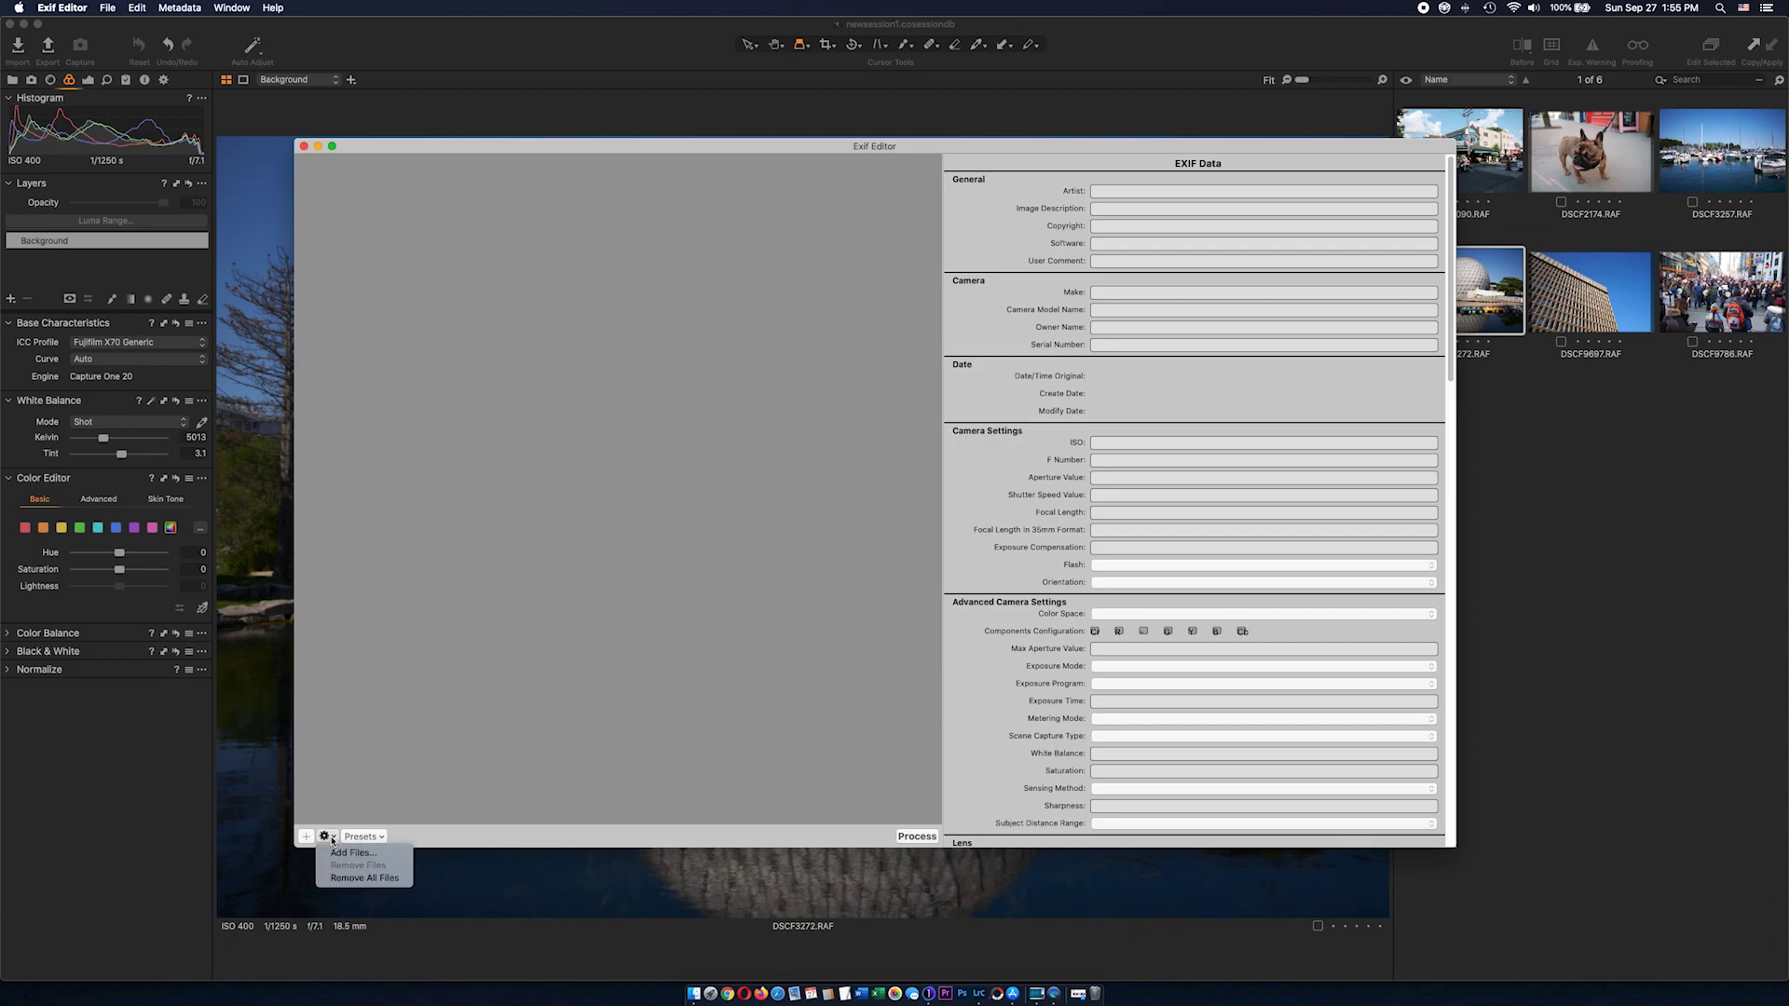
left_click(358, 853)
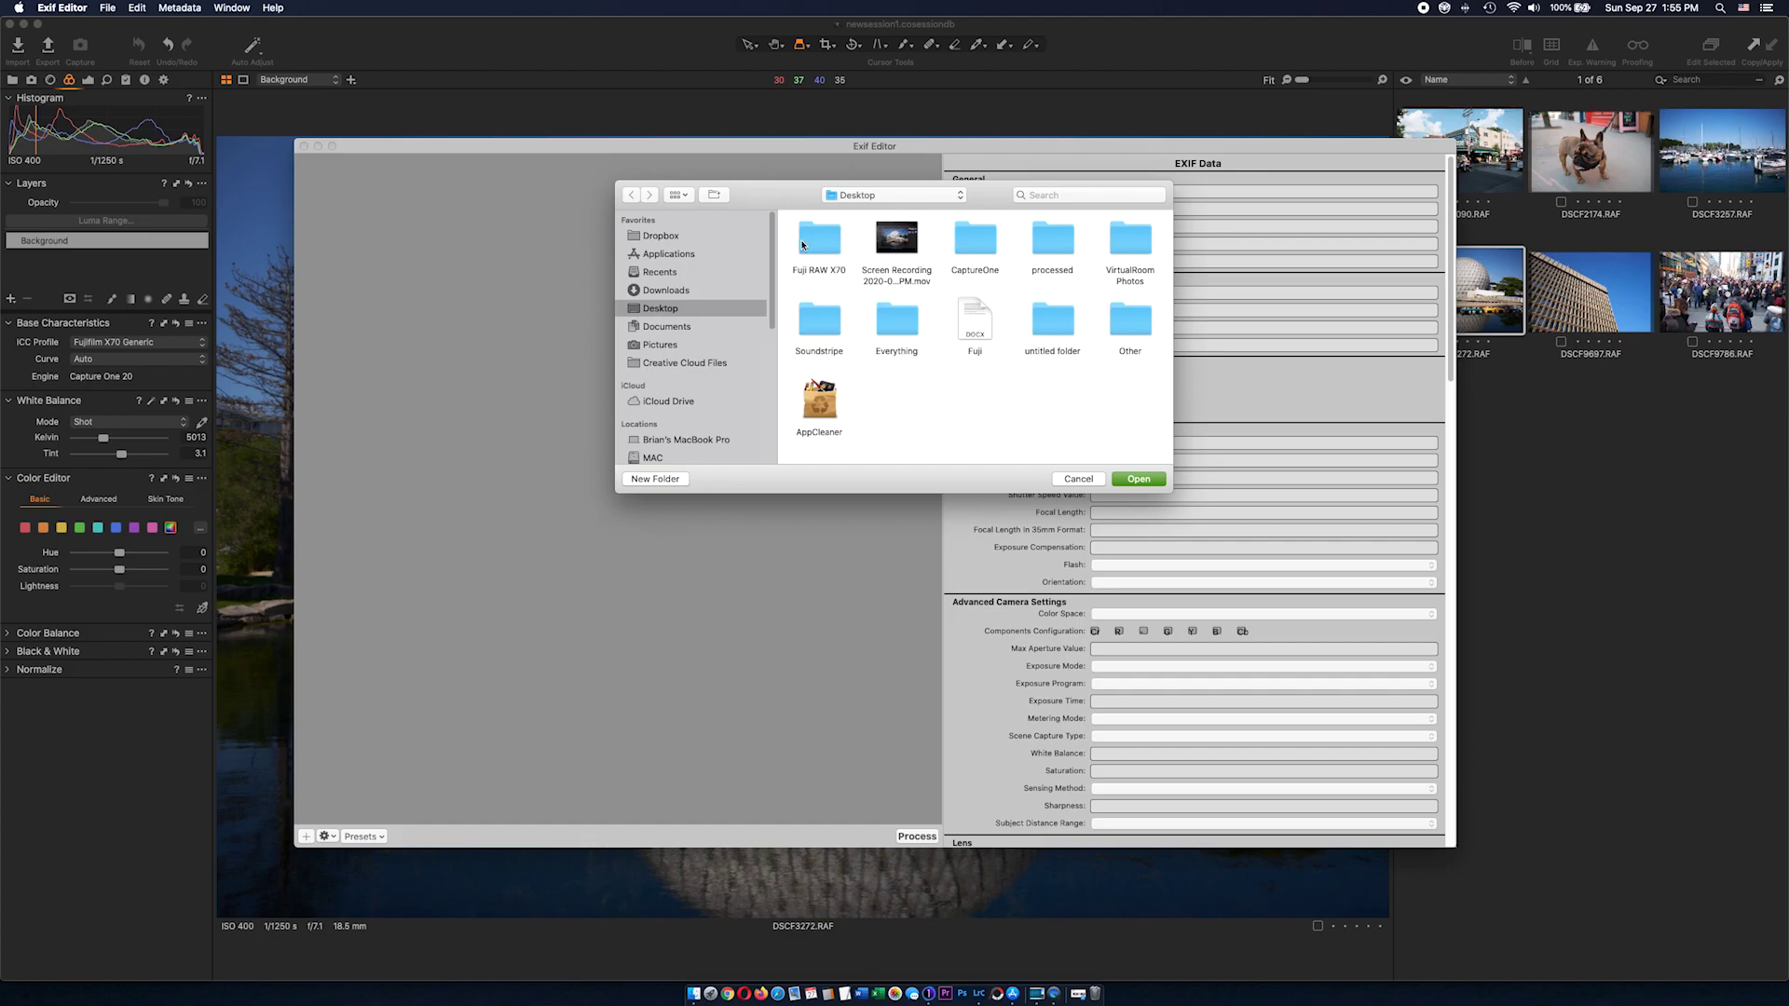
left_click(817, 244)
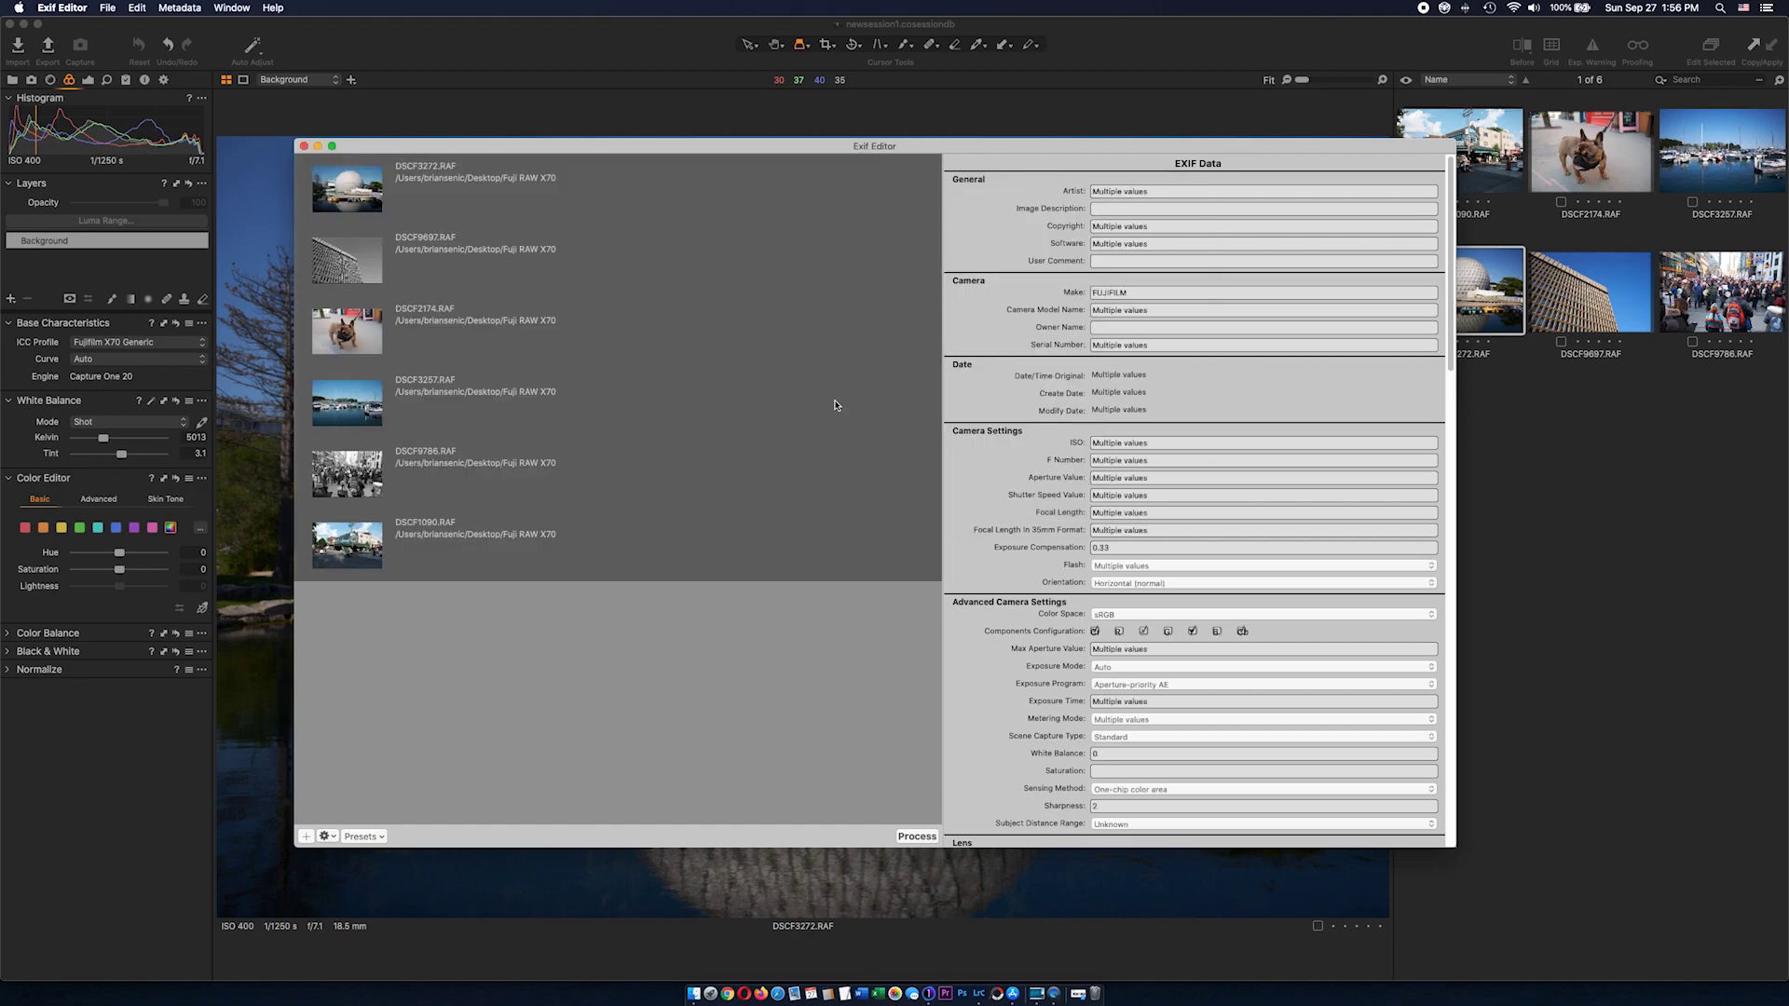
left_click(432, 268)
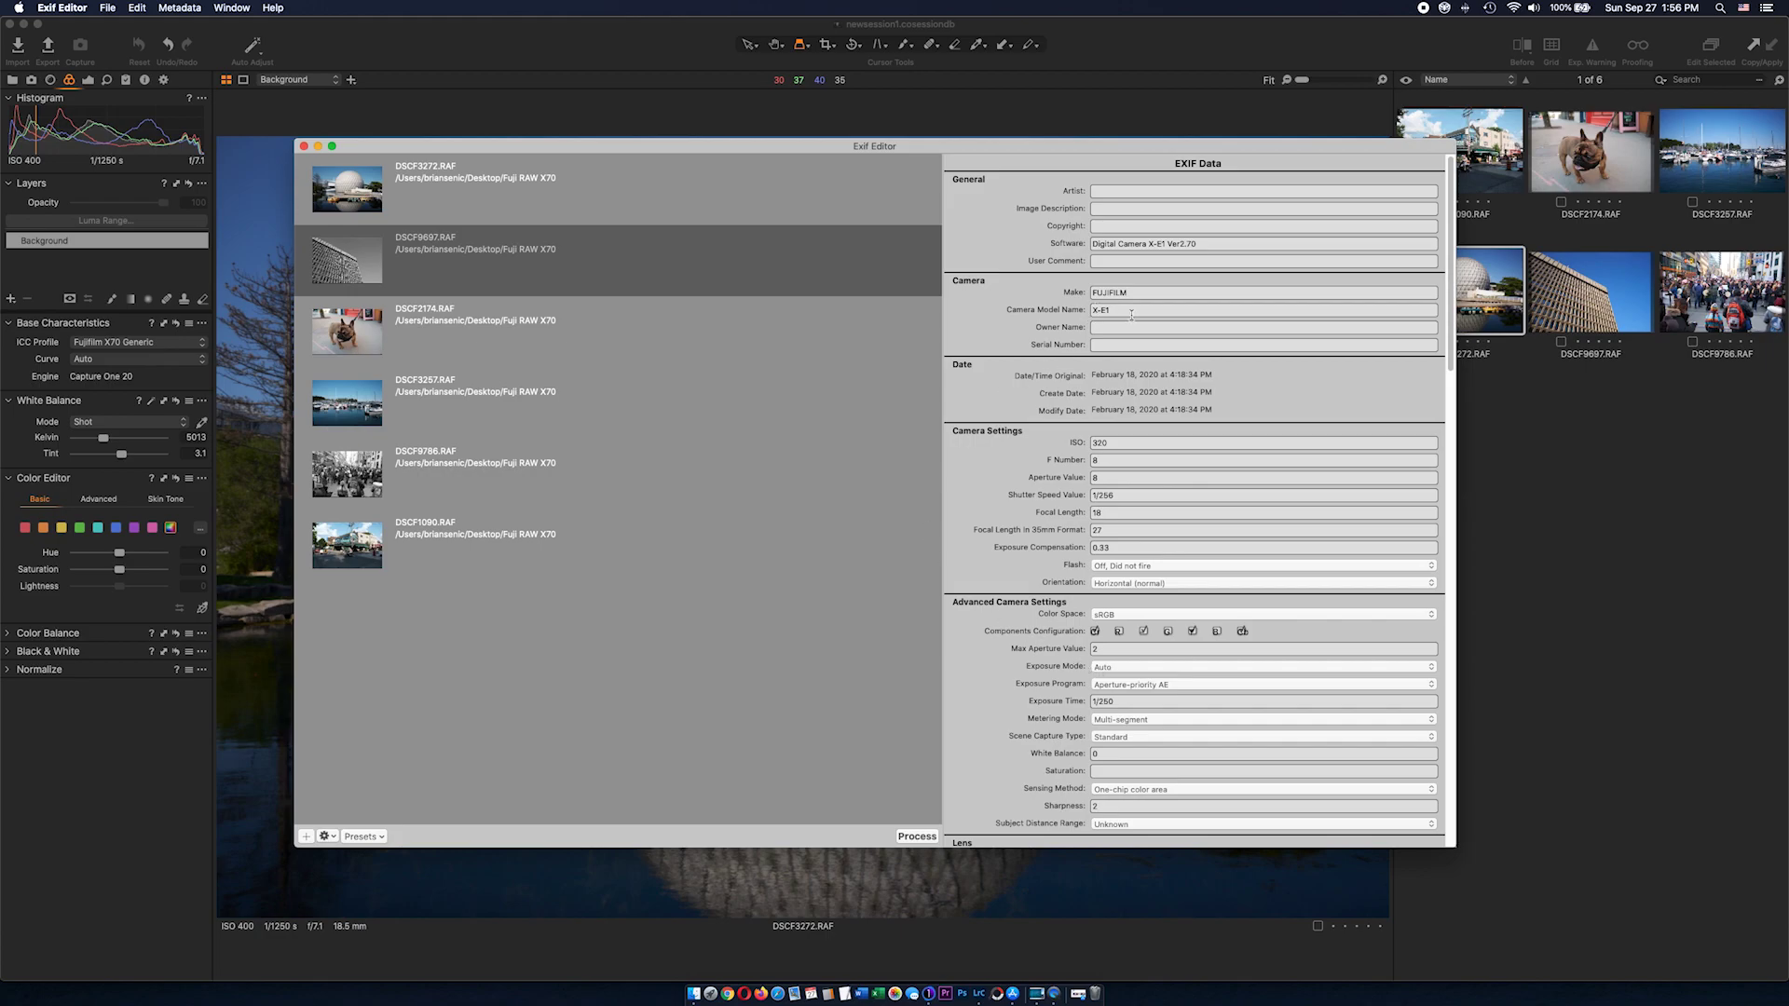
left_click(549, 387)
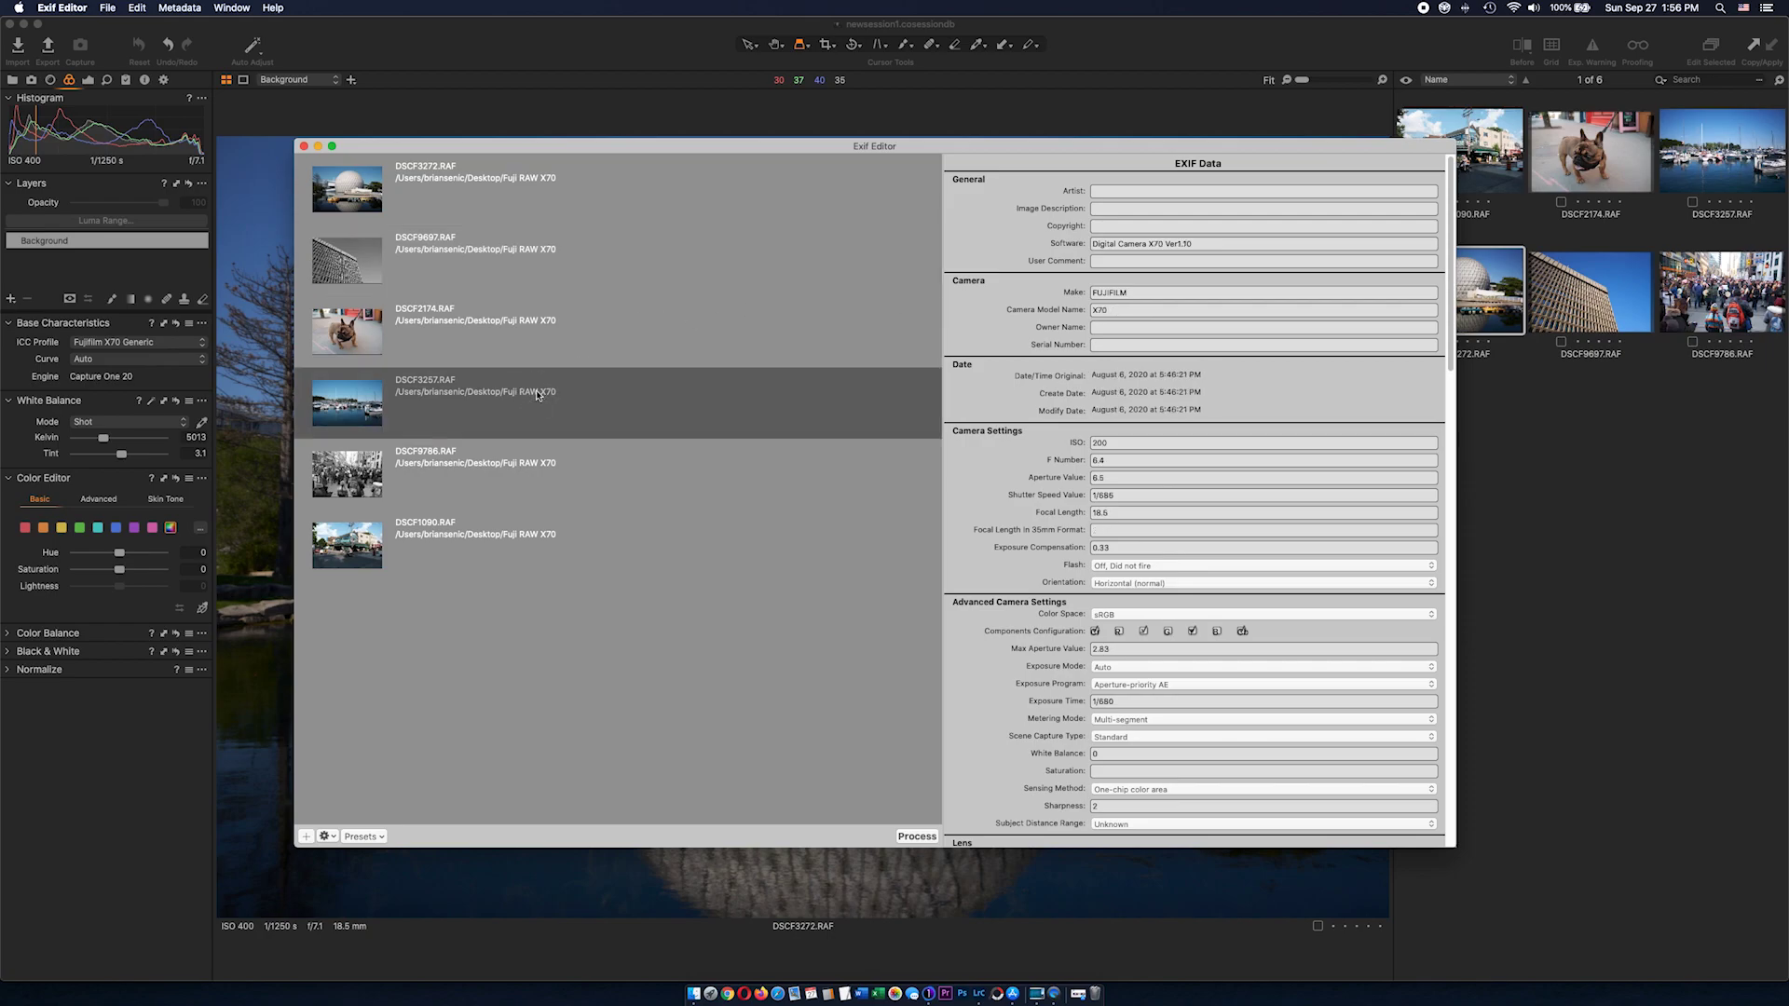
left_click(446, 538)
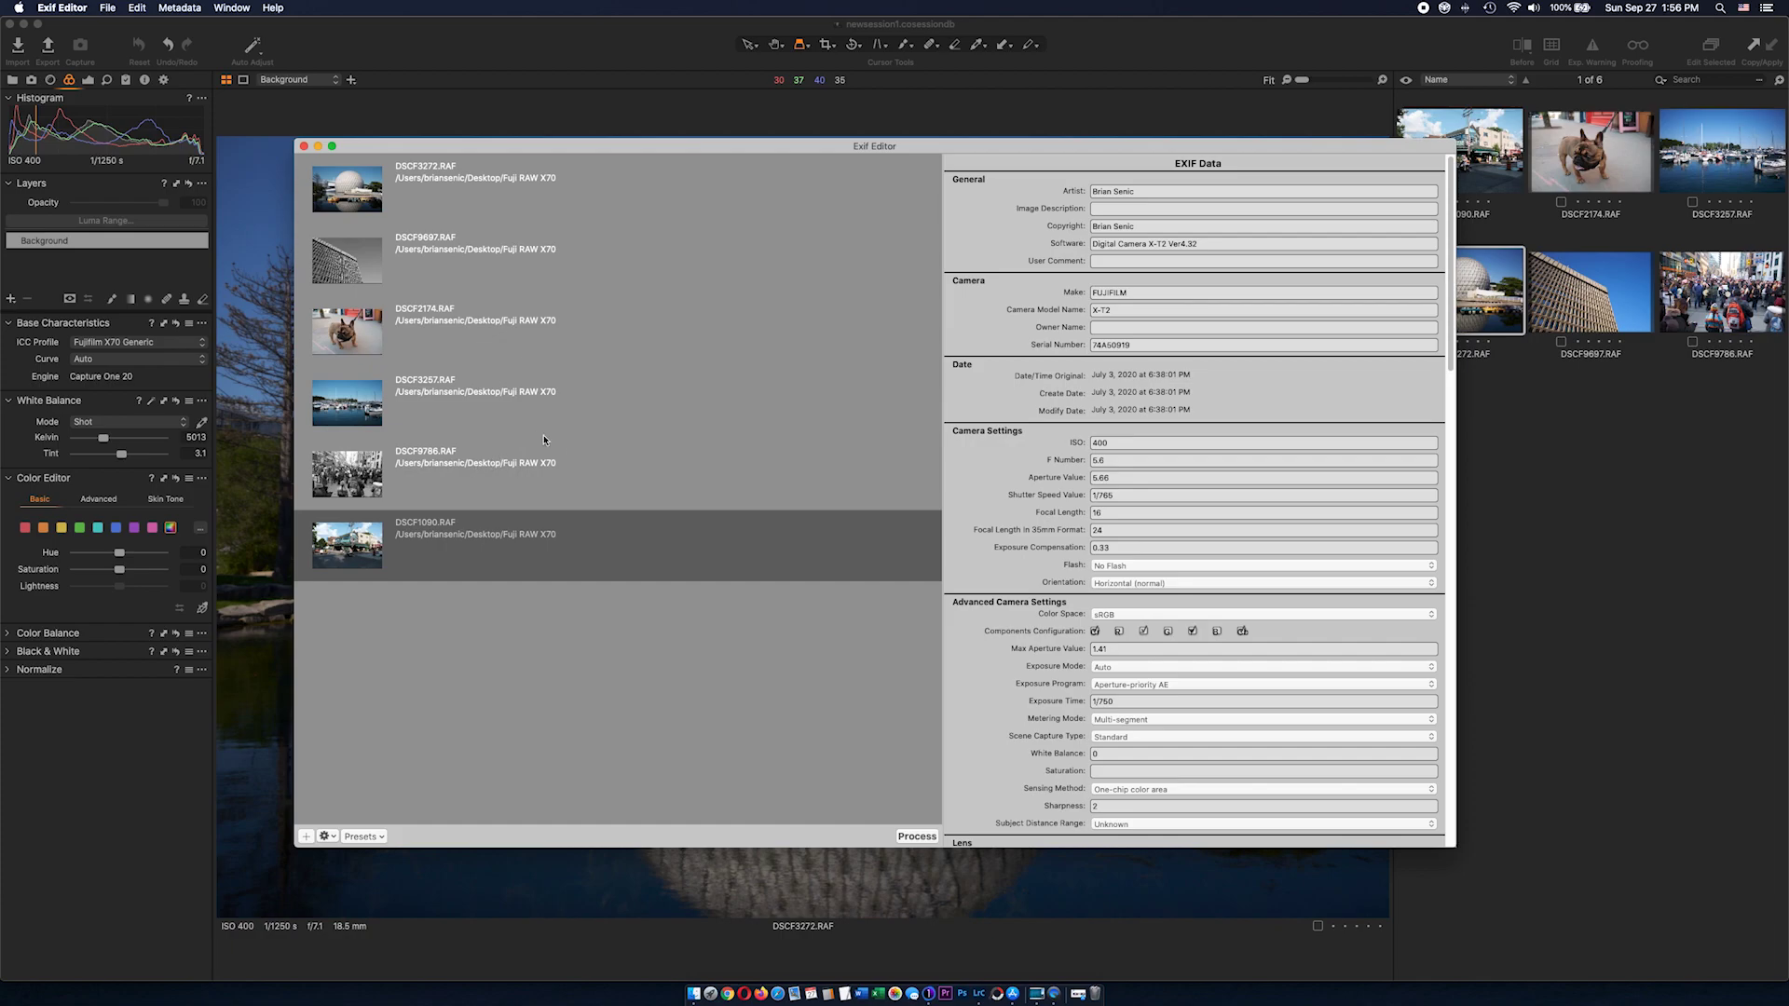
left_click(518, 478)
left_click(511, 407)
left_click(499, 340)
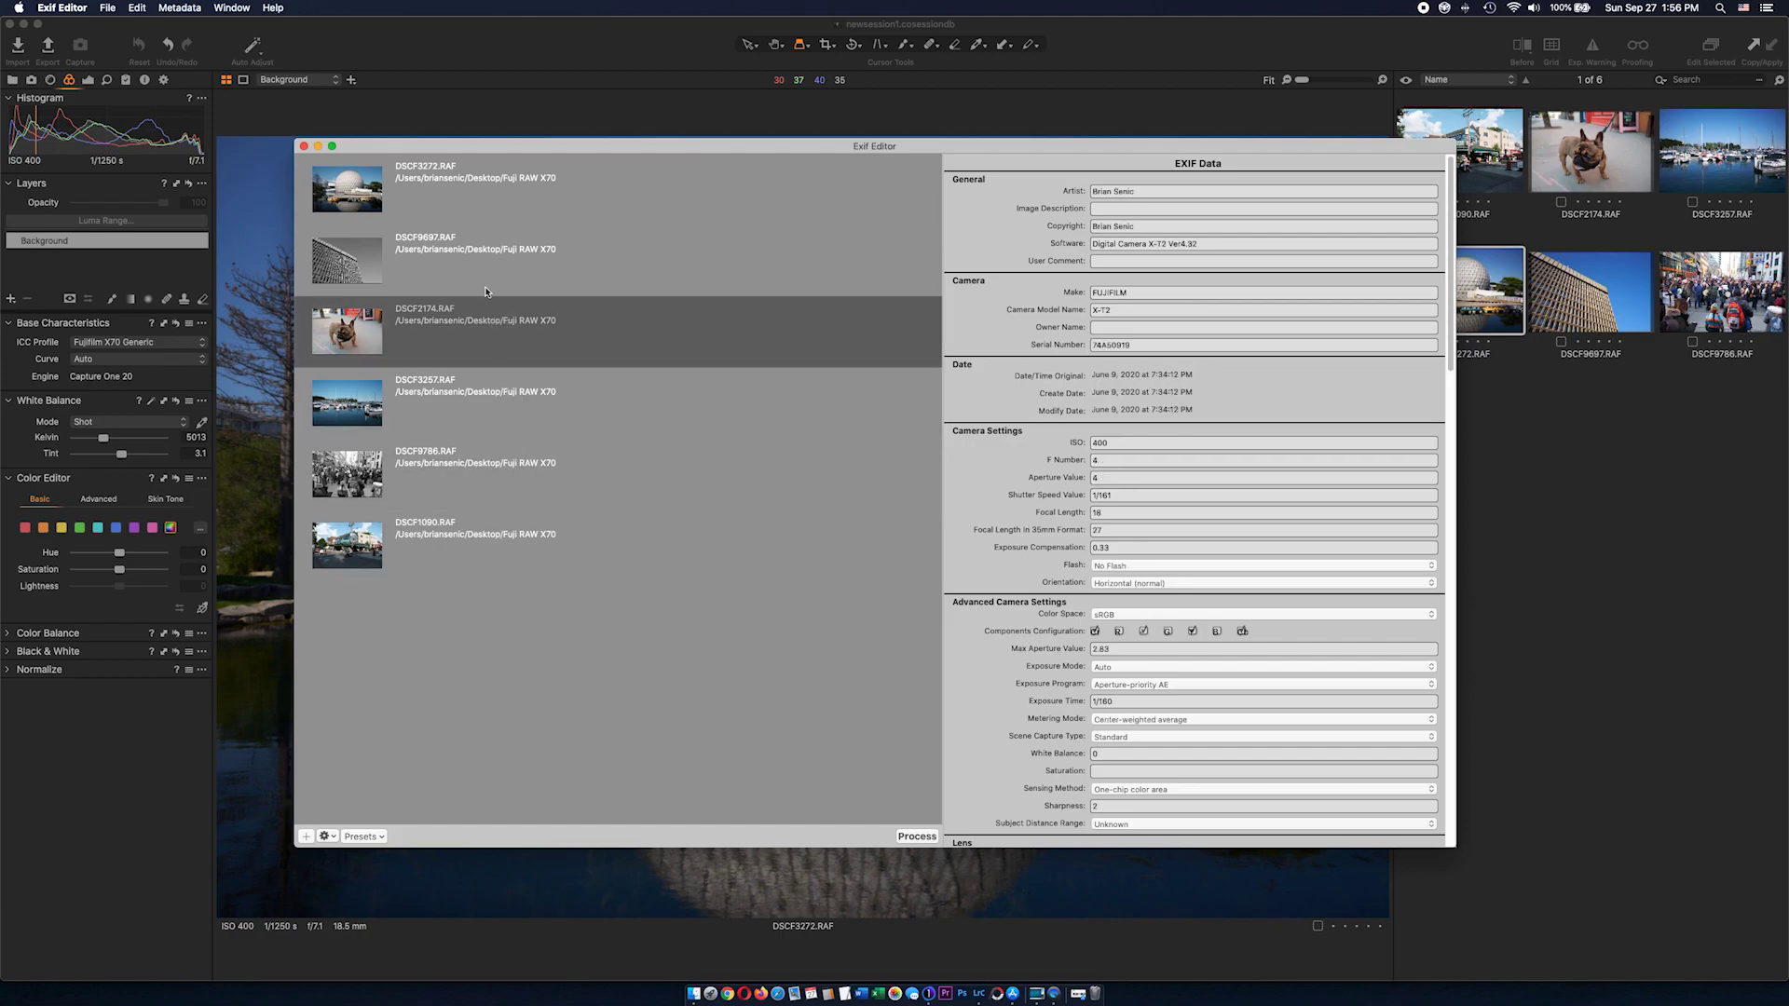
left_click(485, 290)
left_click(482, 199)
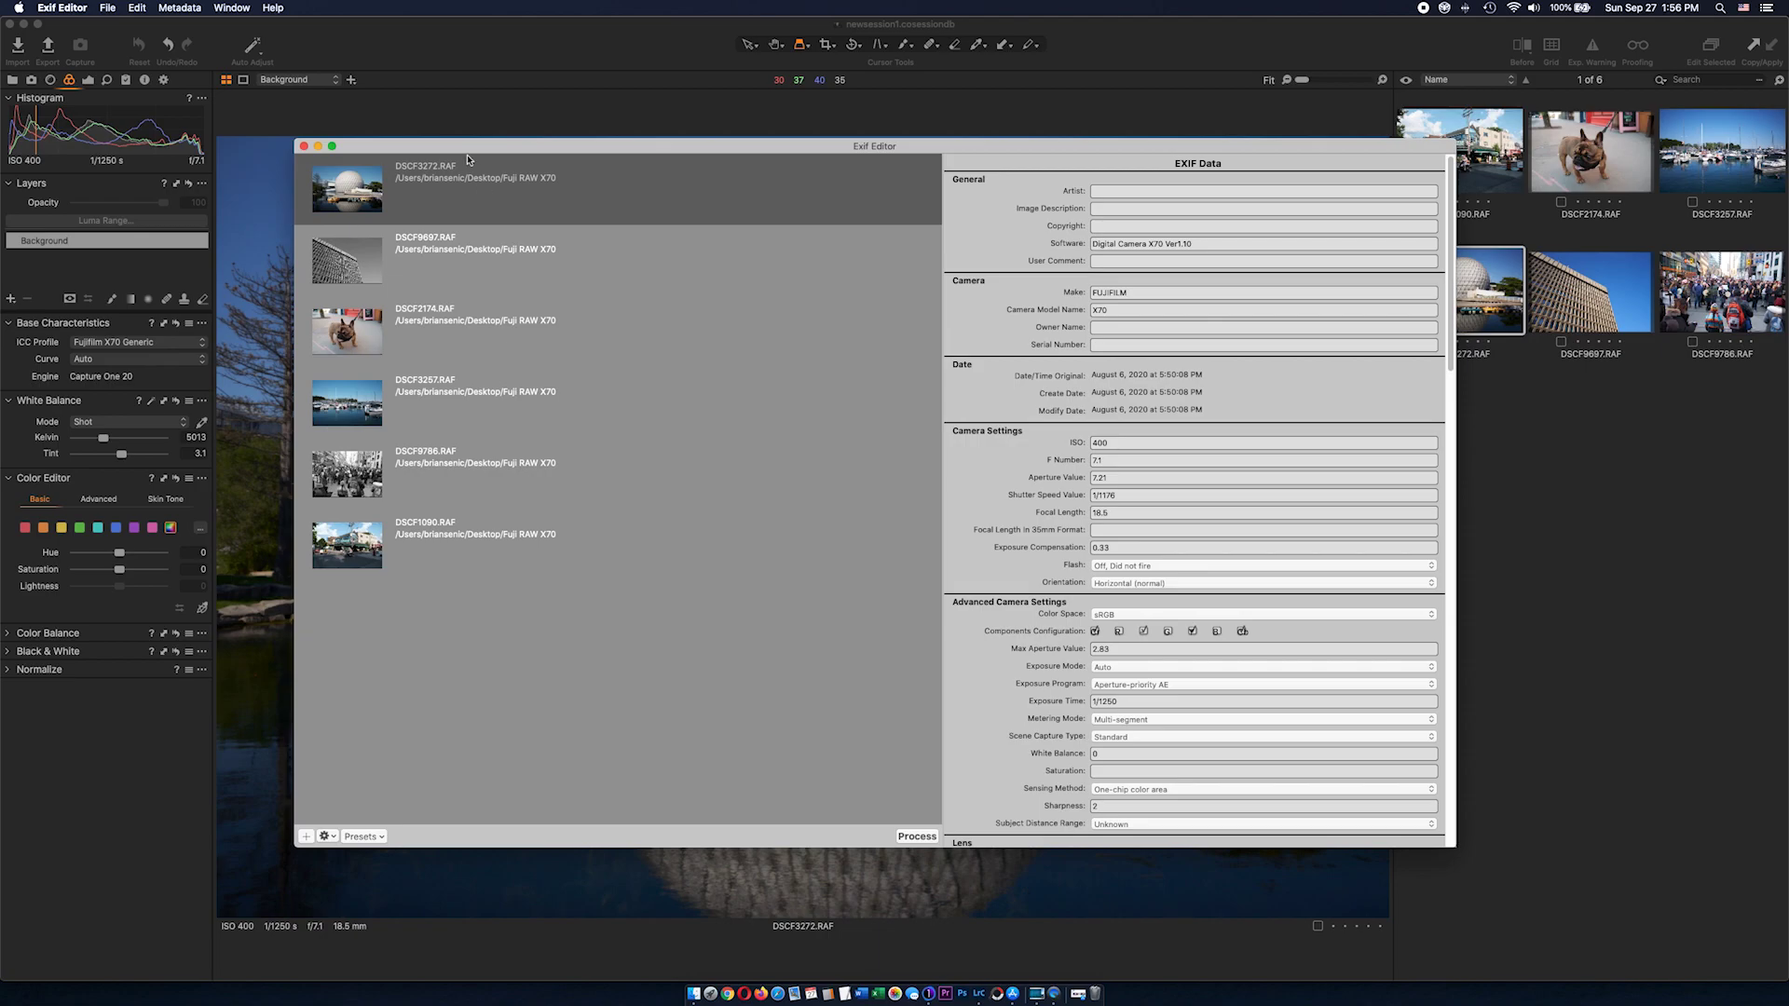
Select all six RAF files and change their Camera Model Name to X-T4
left_click(443, 559, "shift")
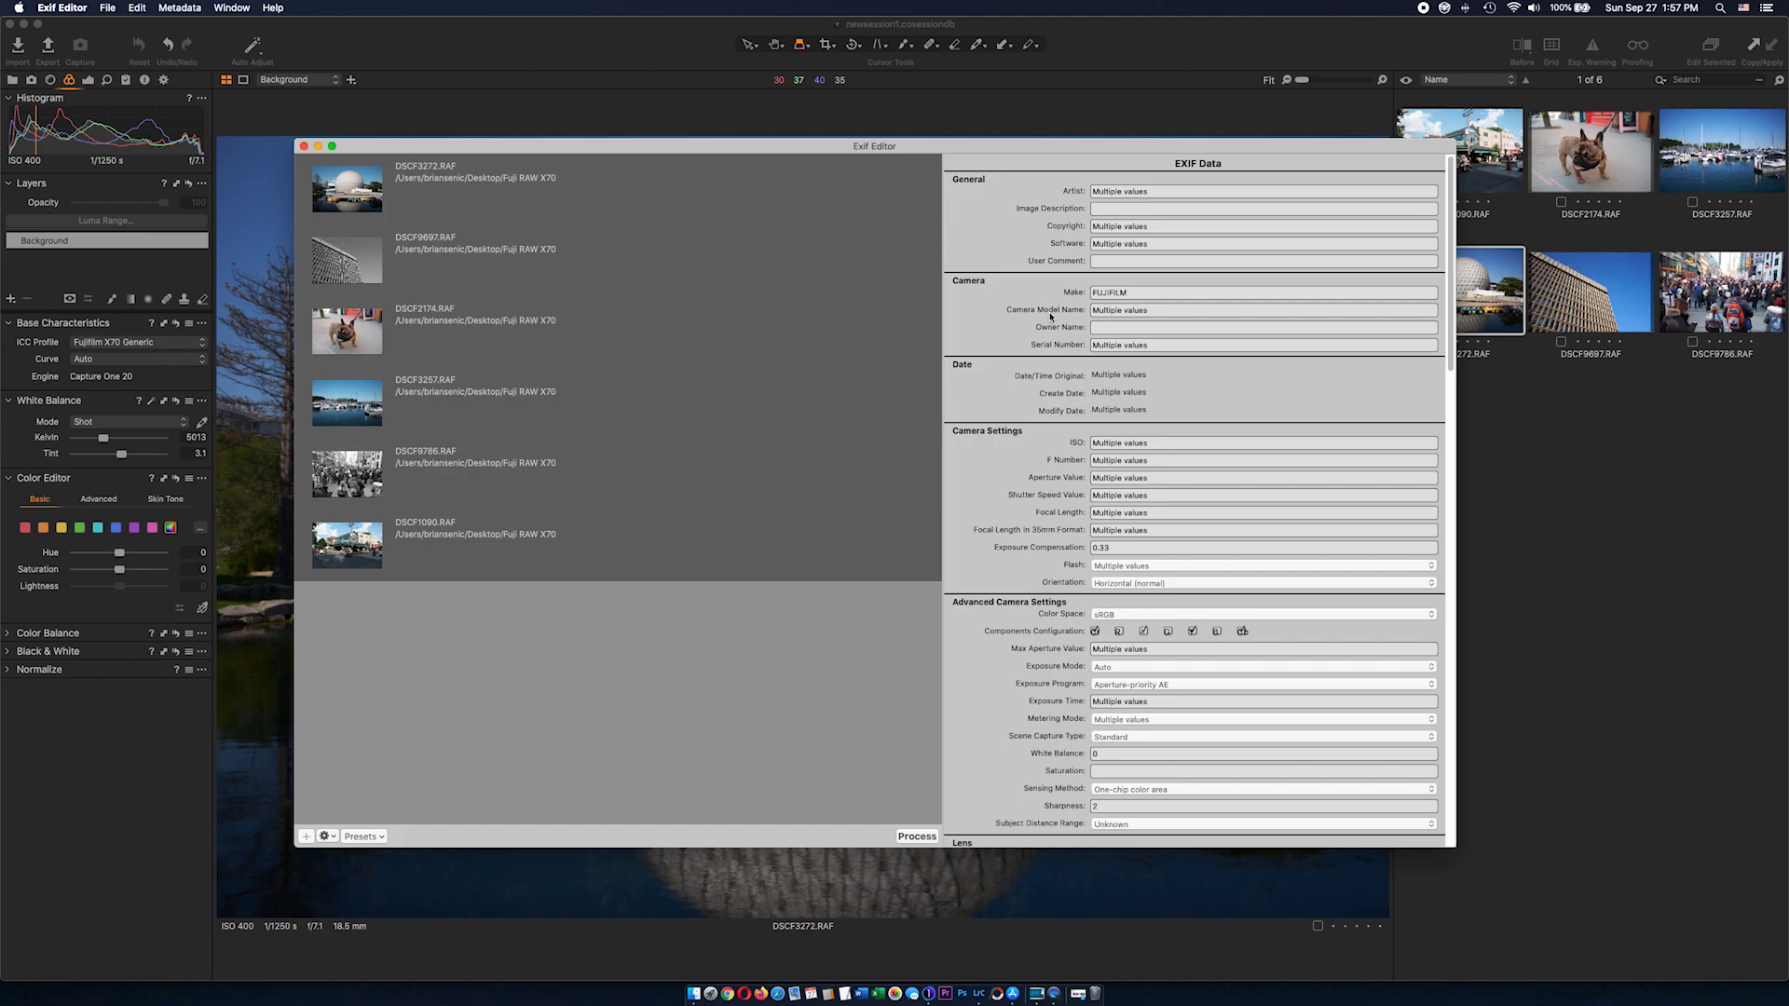
left_click(1144, 312)
type("X-T4")
Write the X-T4 metadata into the files and dismiss the processing results
left_click(916, 837)
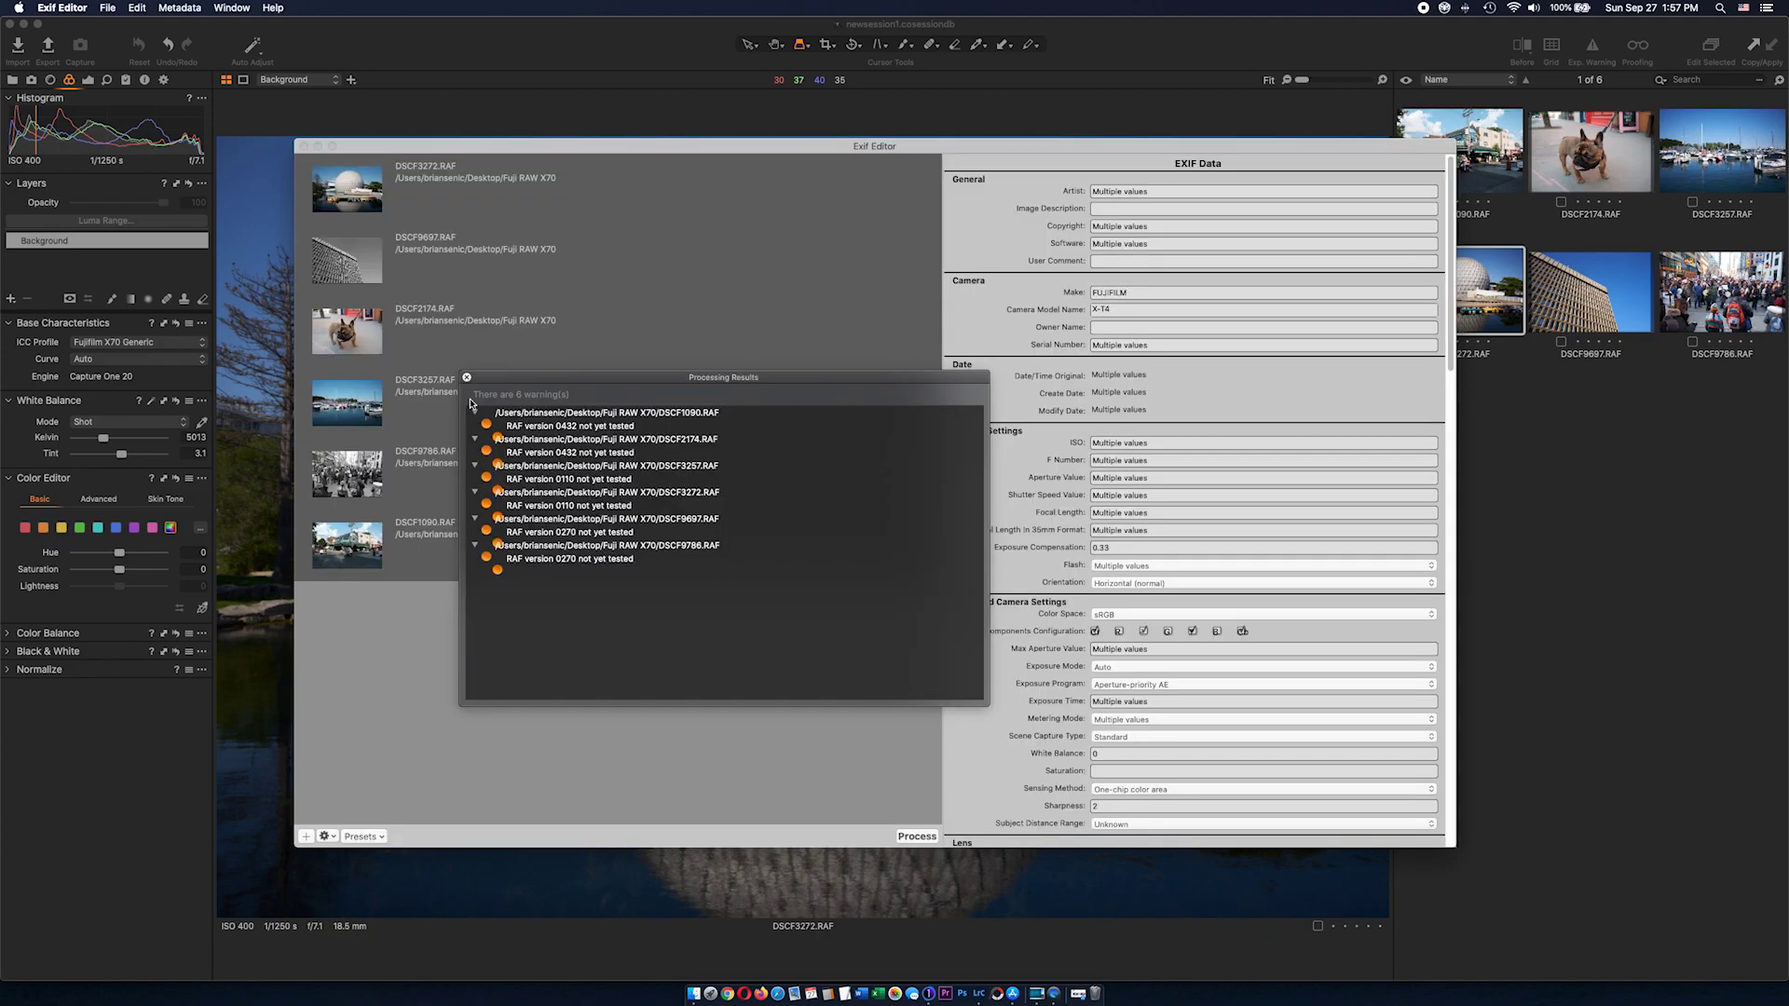
left_click(466, 377)
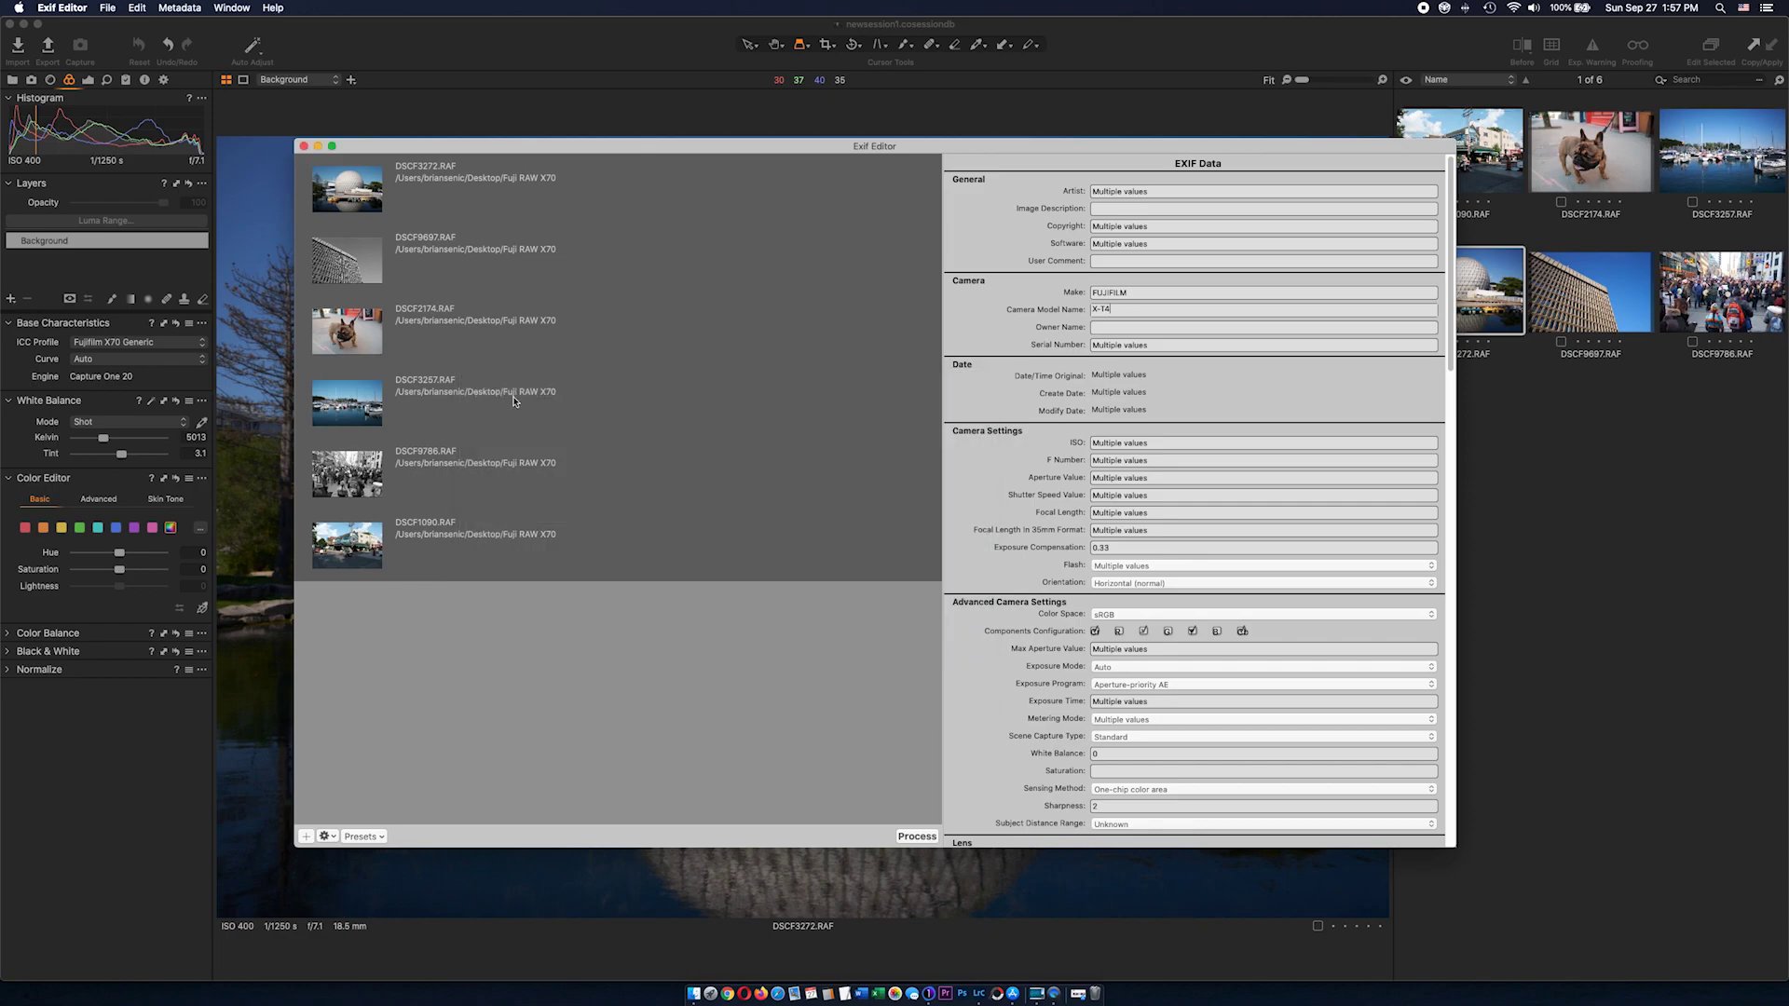
left_click(752, 667)
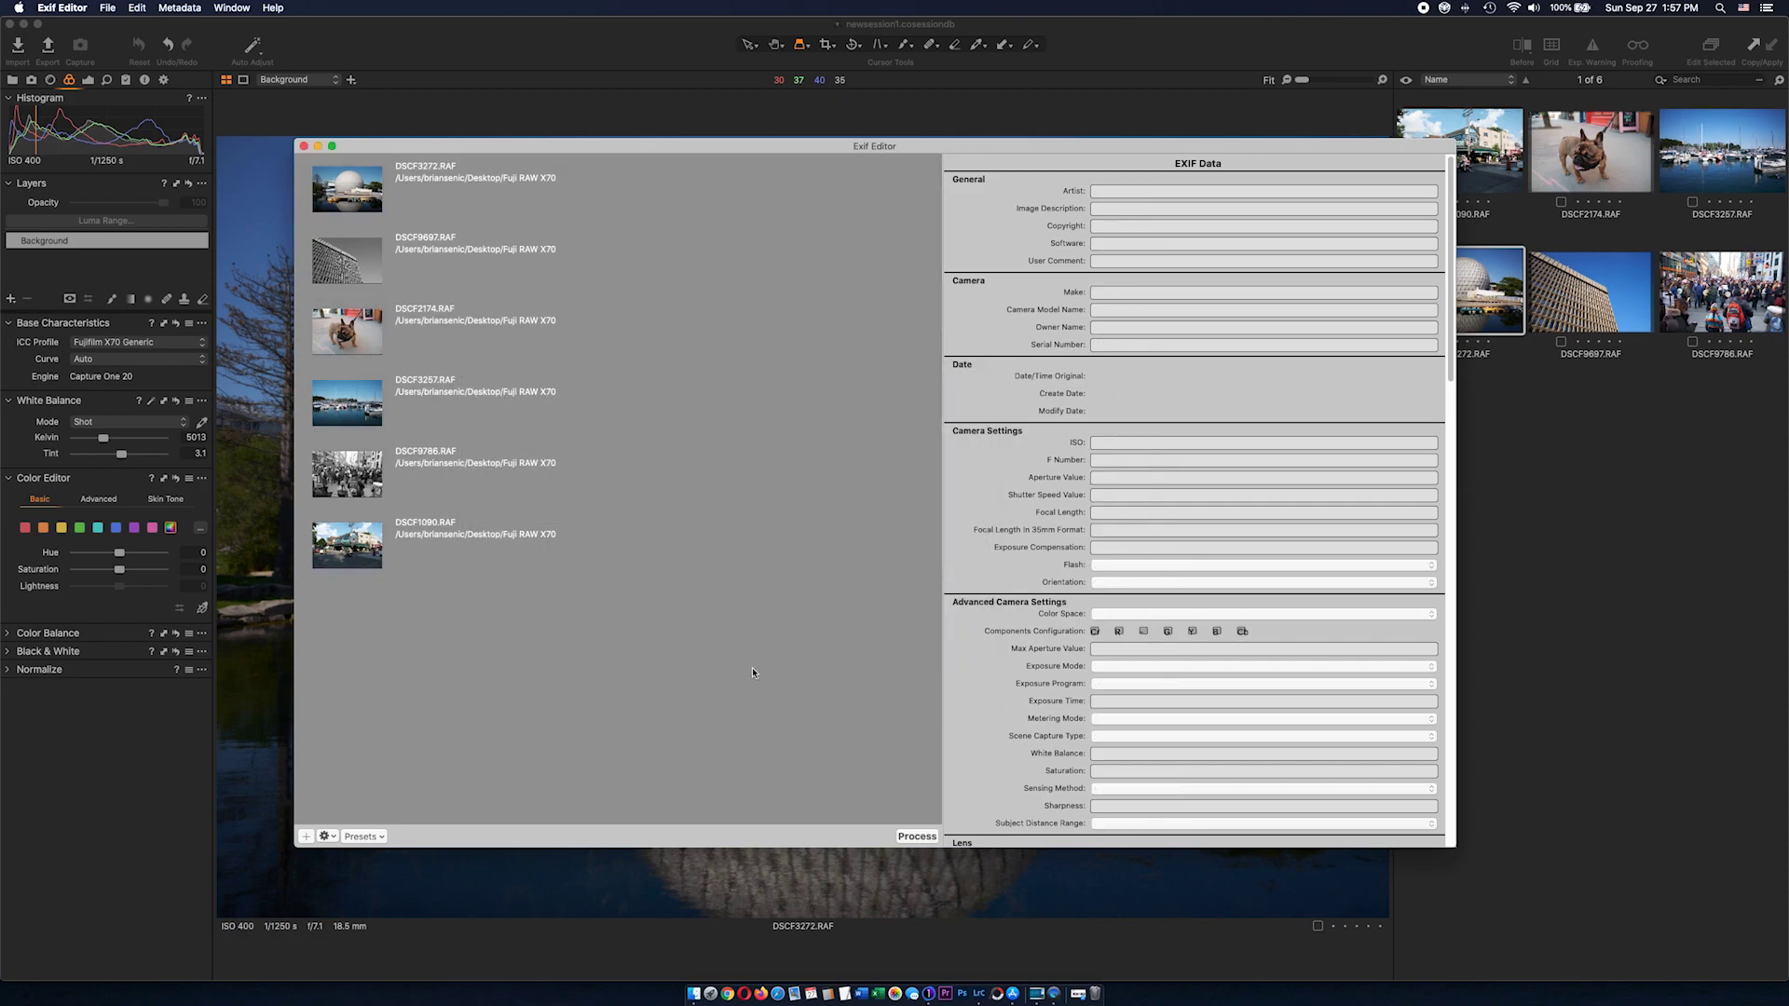
Verify DSCF1090.RAF and DSCF2174.RAF show Camera Model Name X-T4, then return to Capture One
left_click(485, 518)
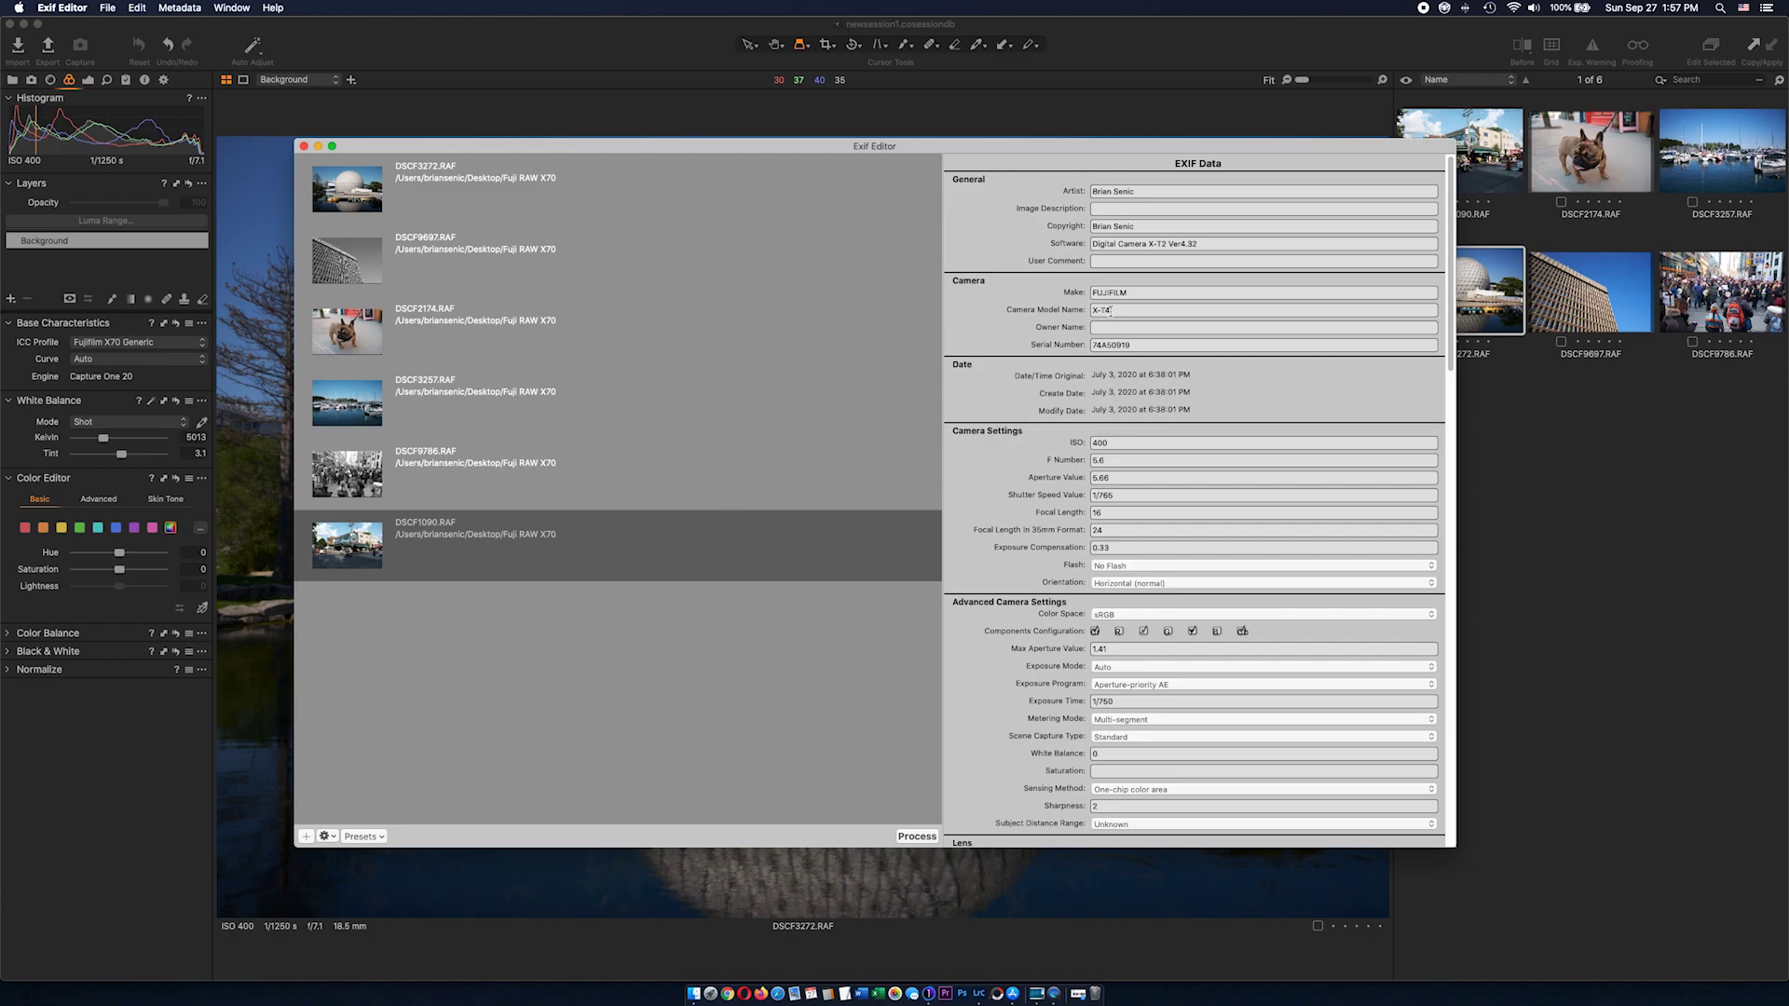
left_click(667, 357)
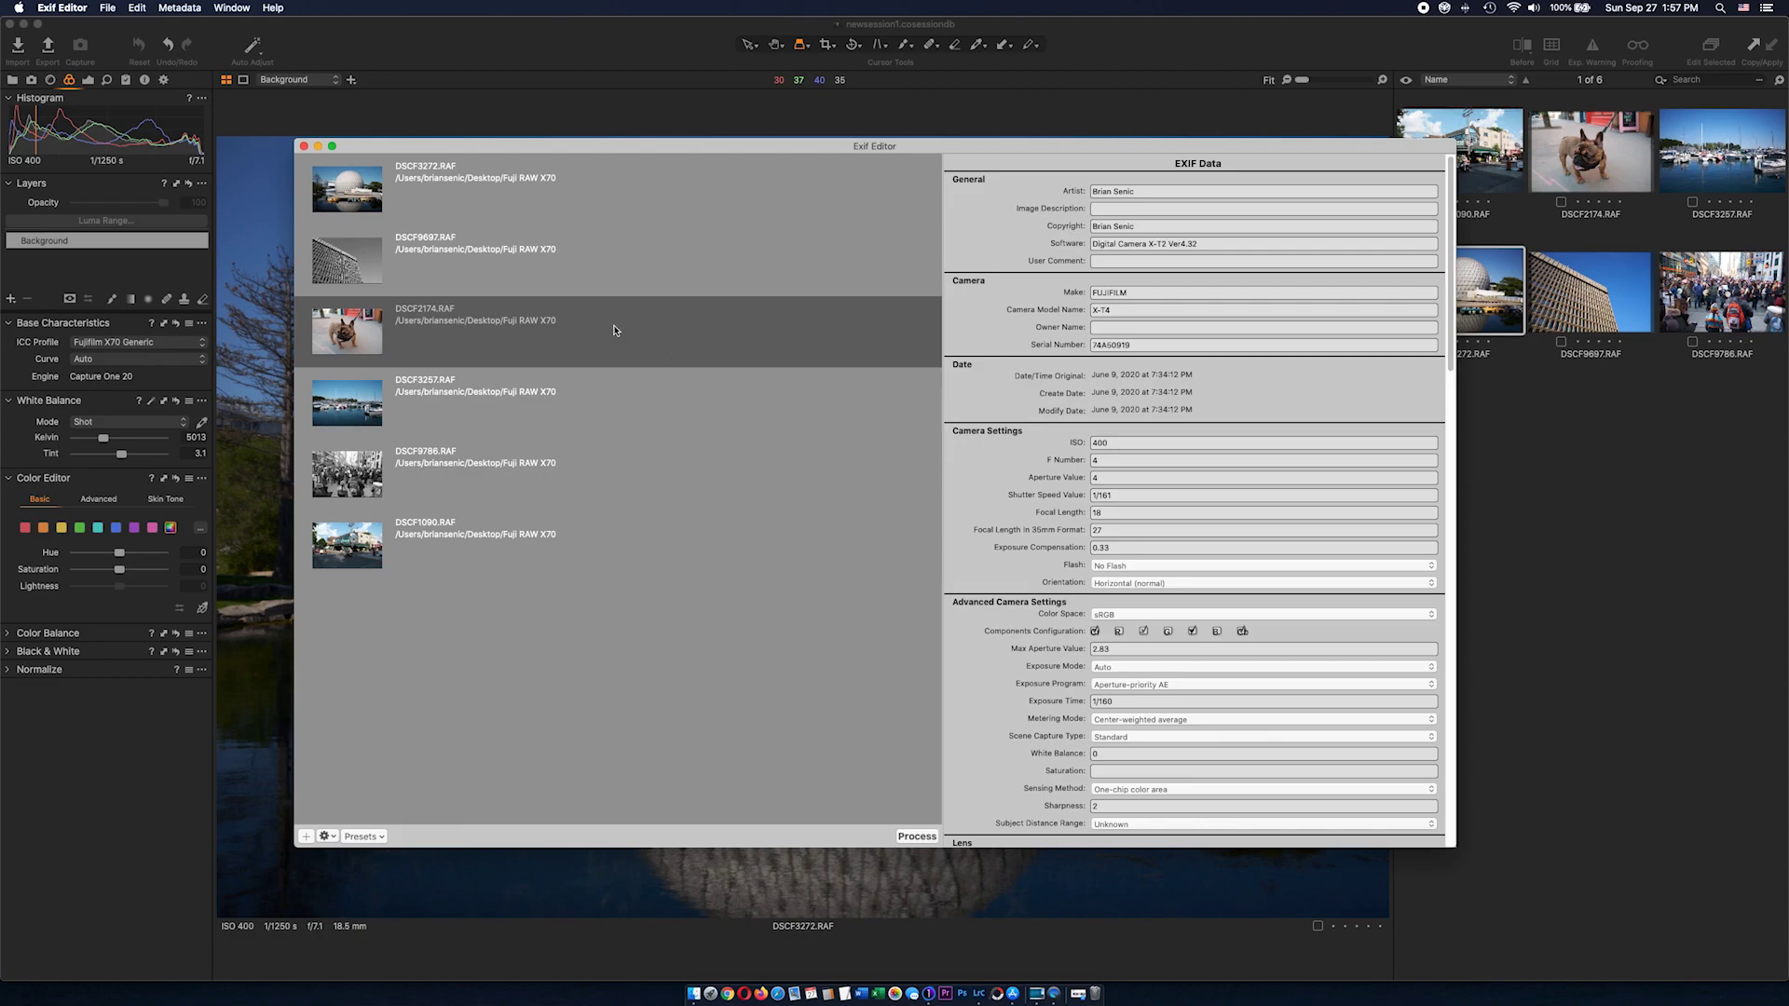
left_click(318, 147)
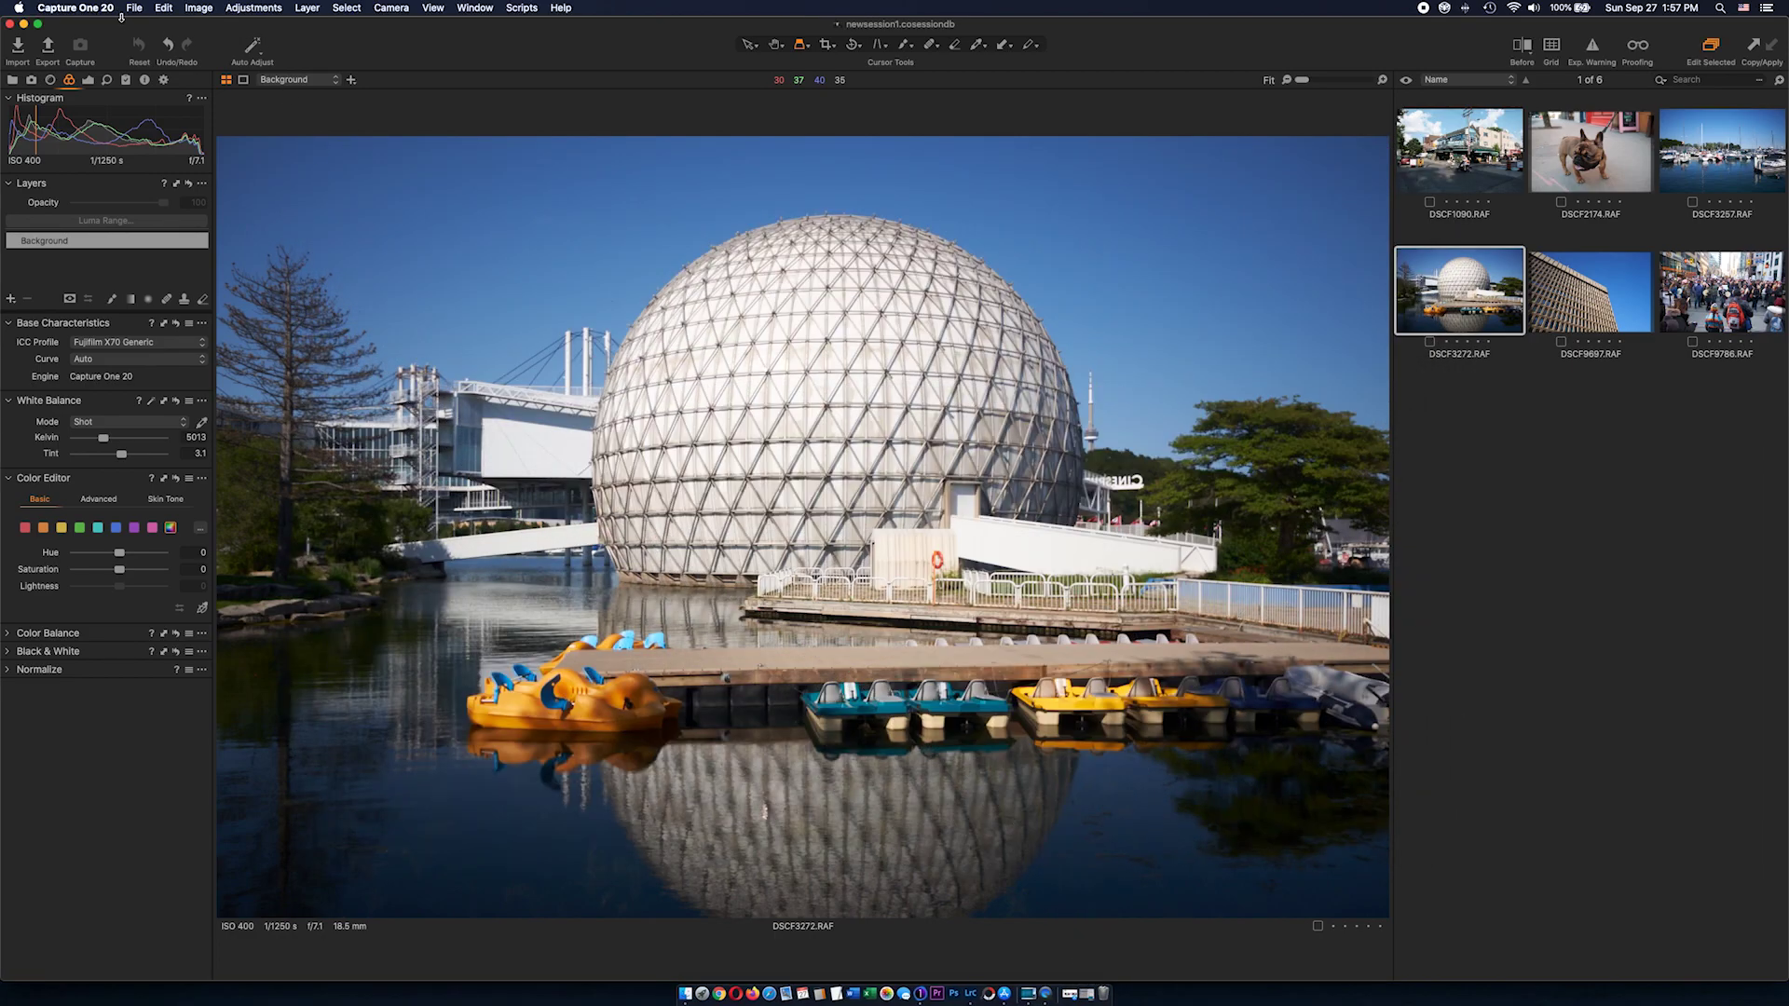
Create a new Capture One session named newsession3 via File > New Session
left_click(168, 10)
mouse_move(138, 11)
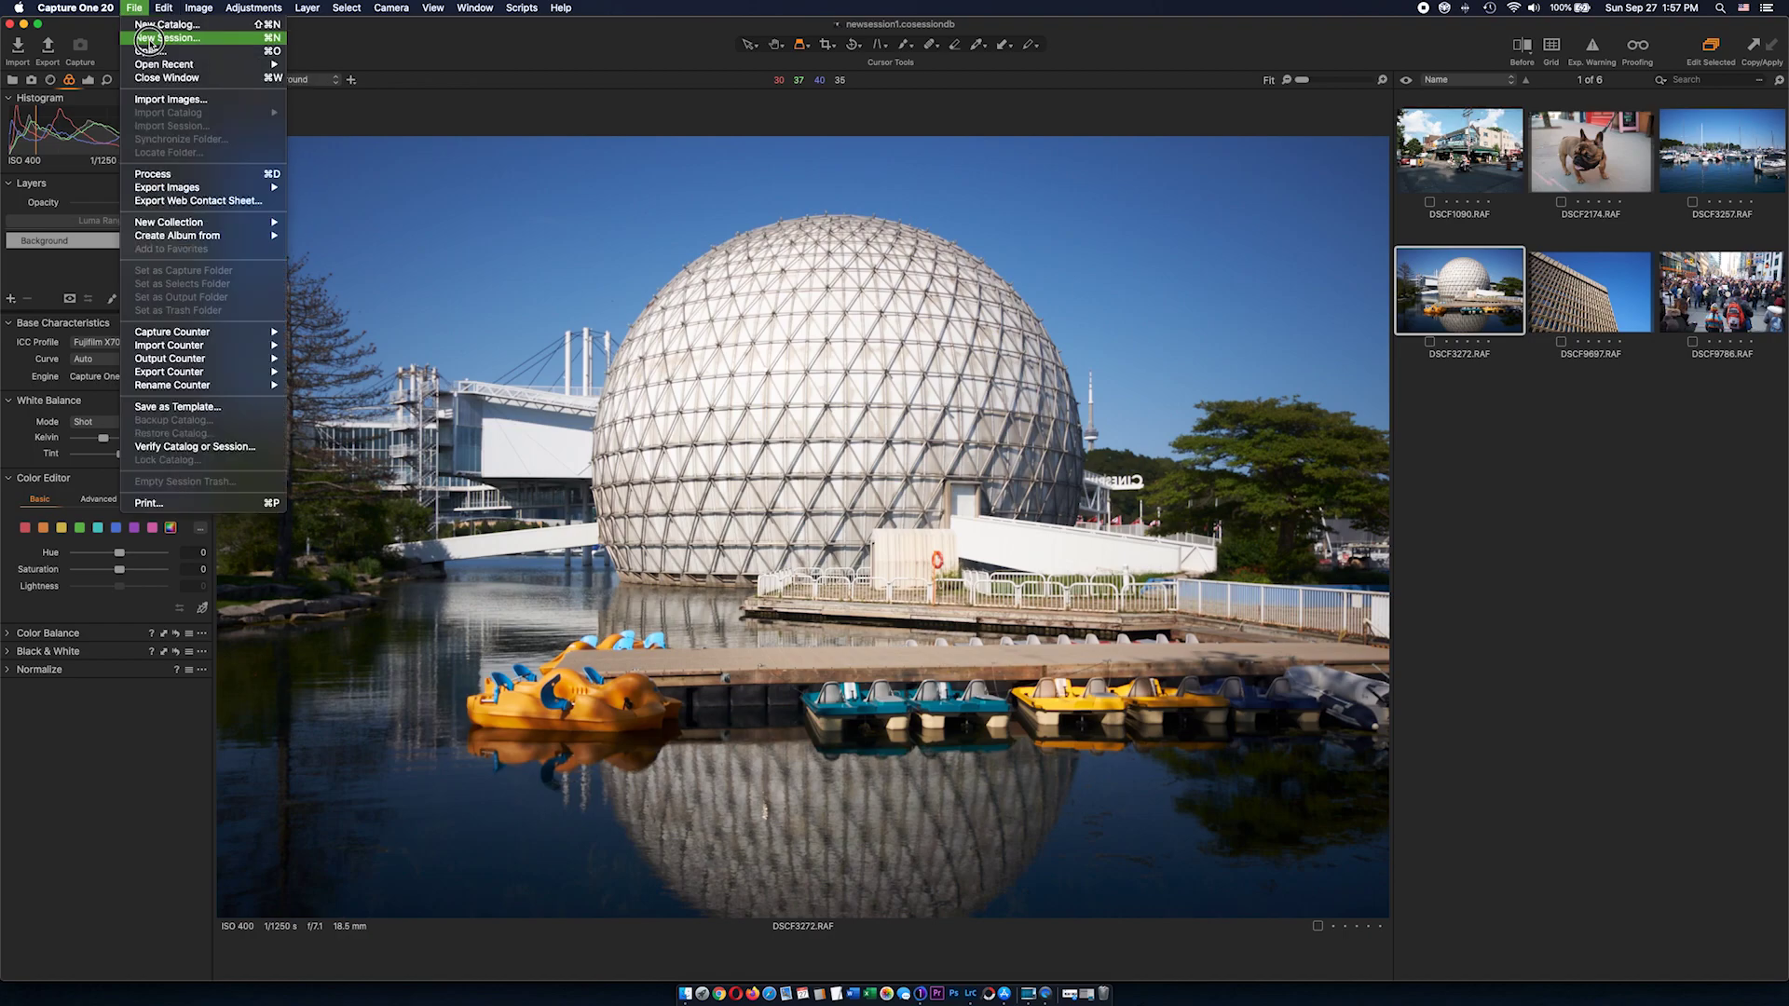
left_click(163, 37)
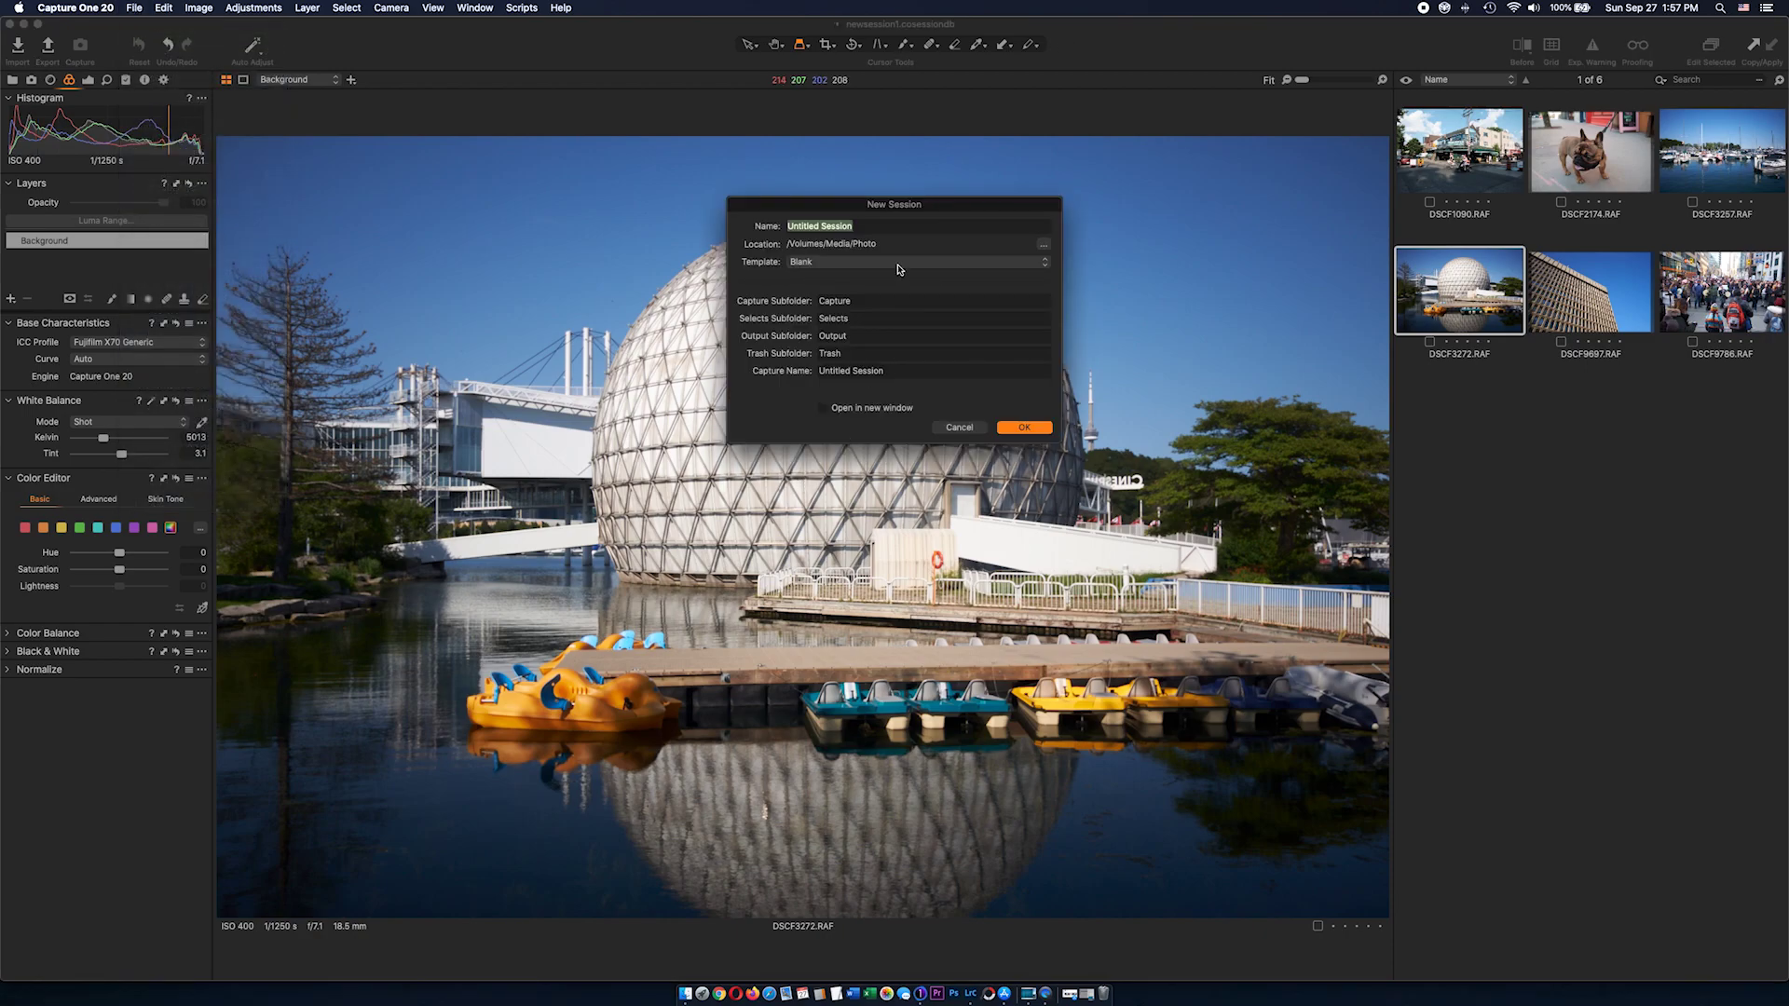
type("newsession3")
left_click(1022, 427)
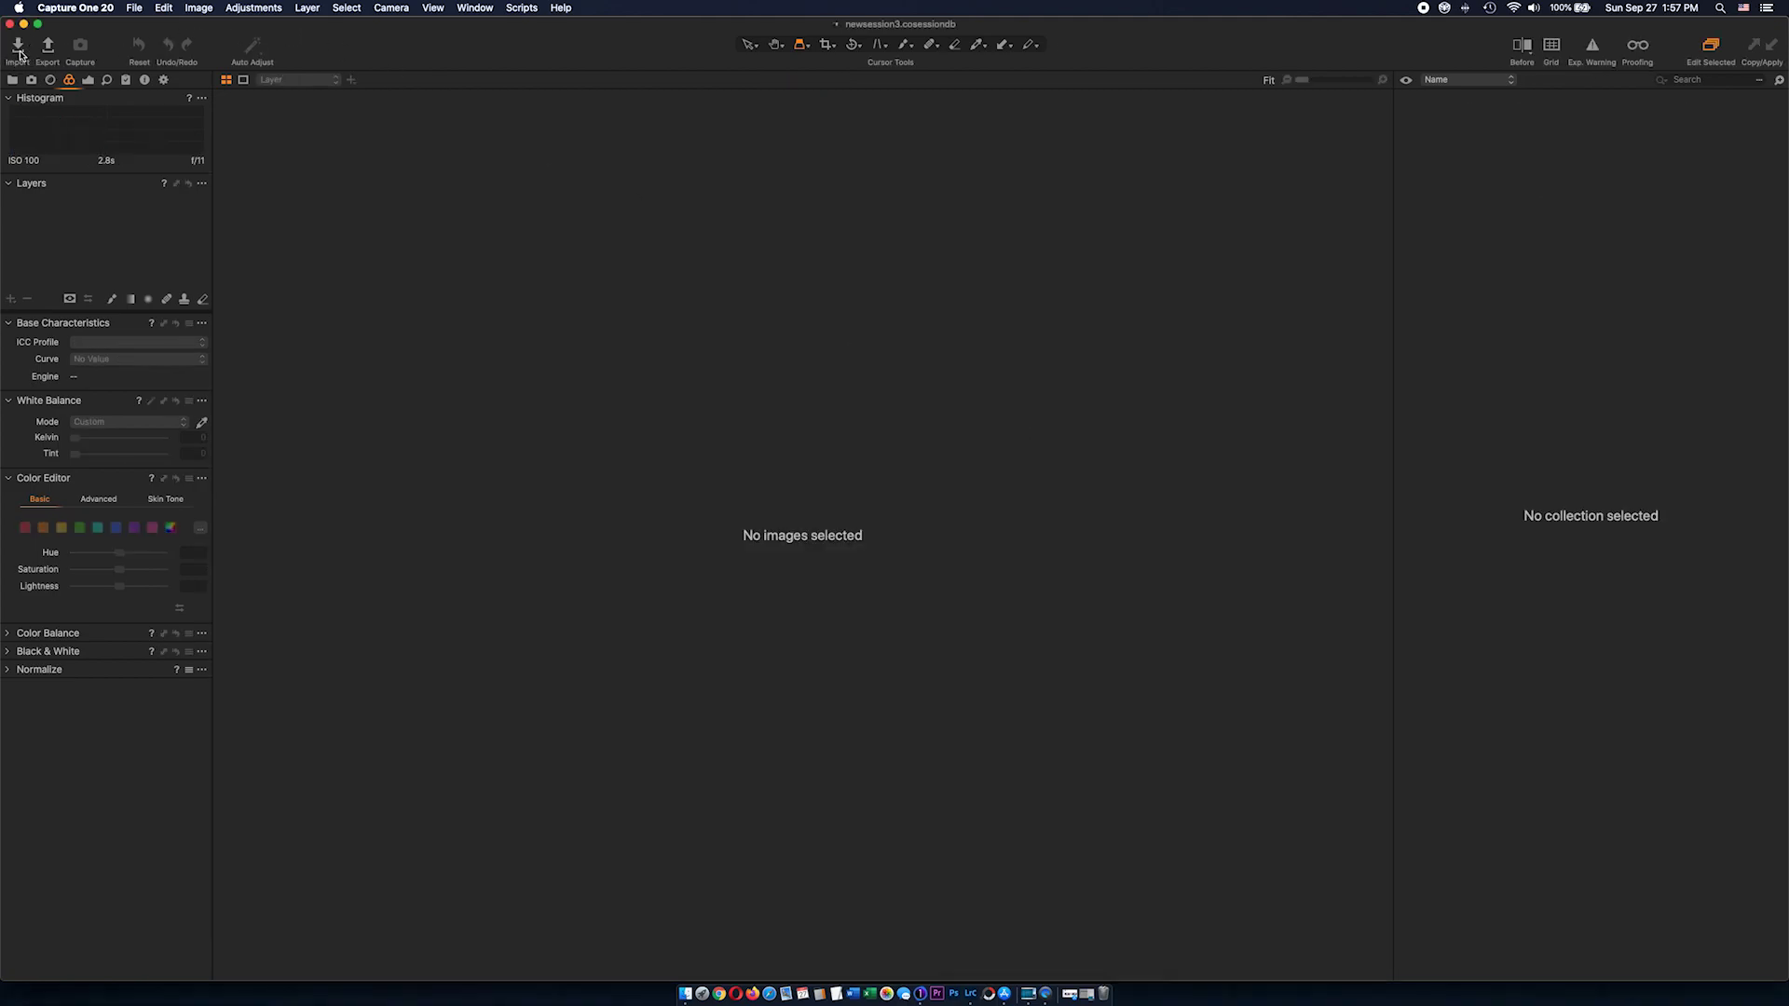
left_click(20, 54)
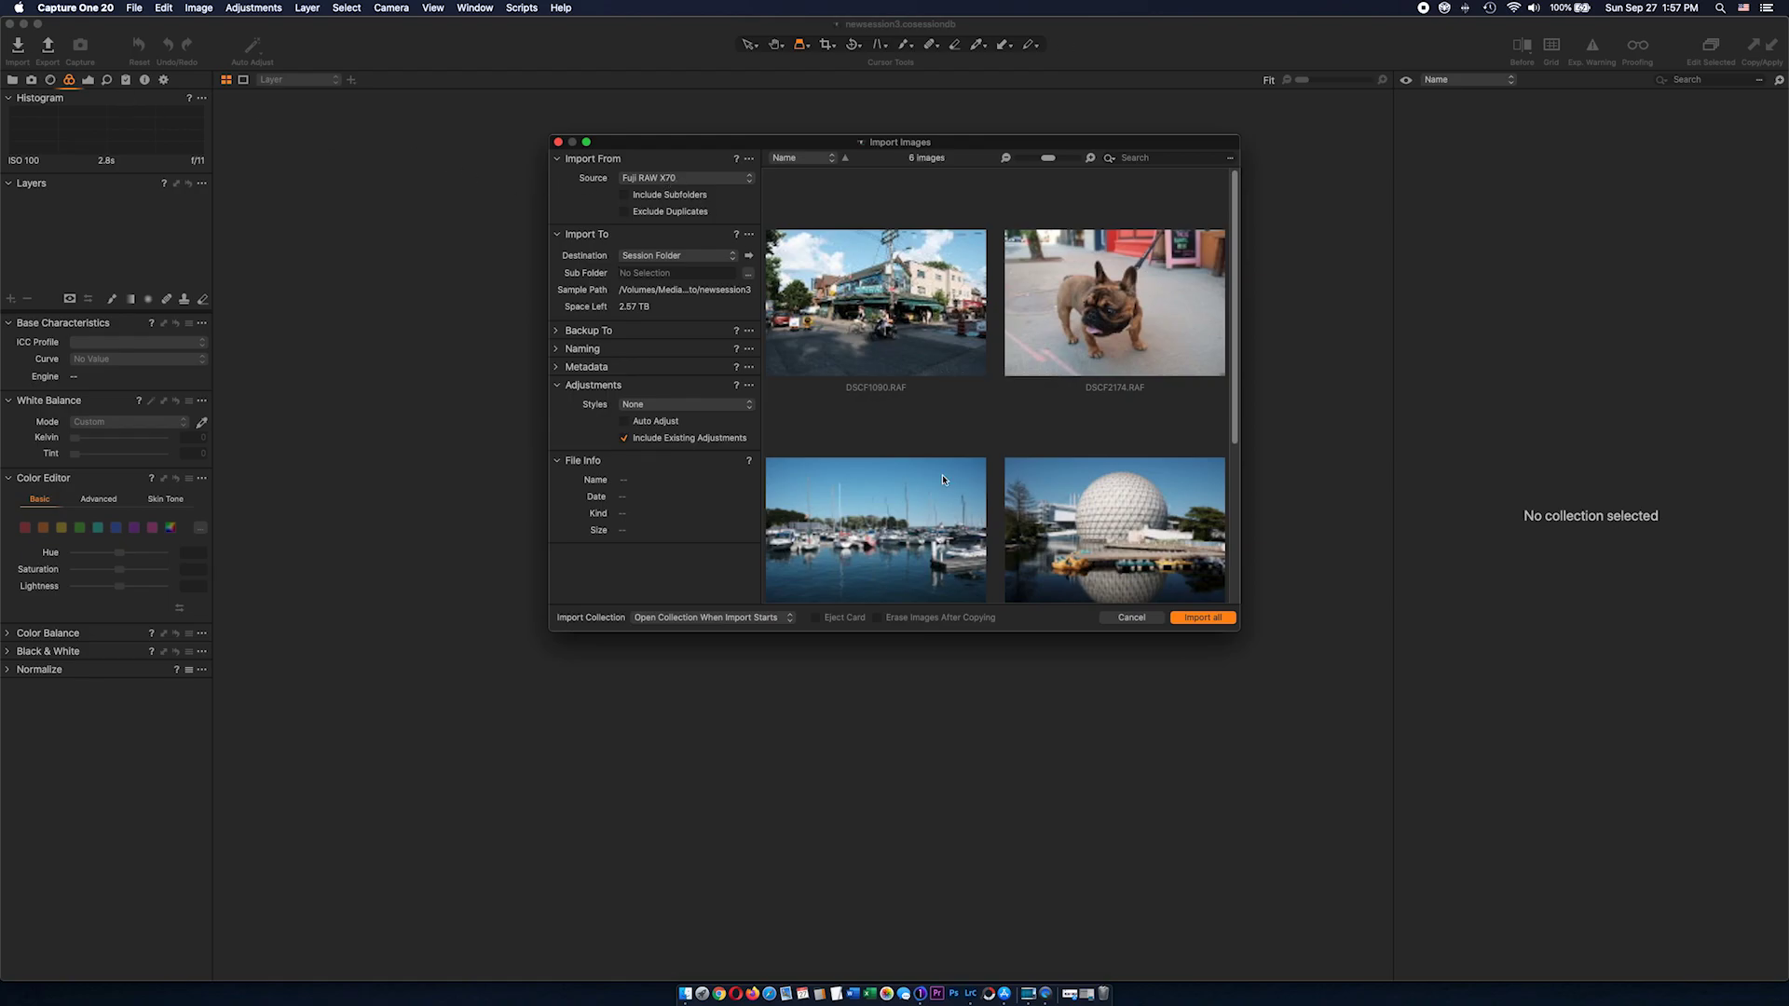
Import all six Fuji RAW X70 files into newsession3 with Import All
left_click(1202, 618)
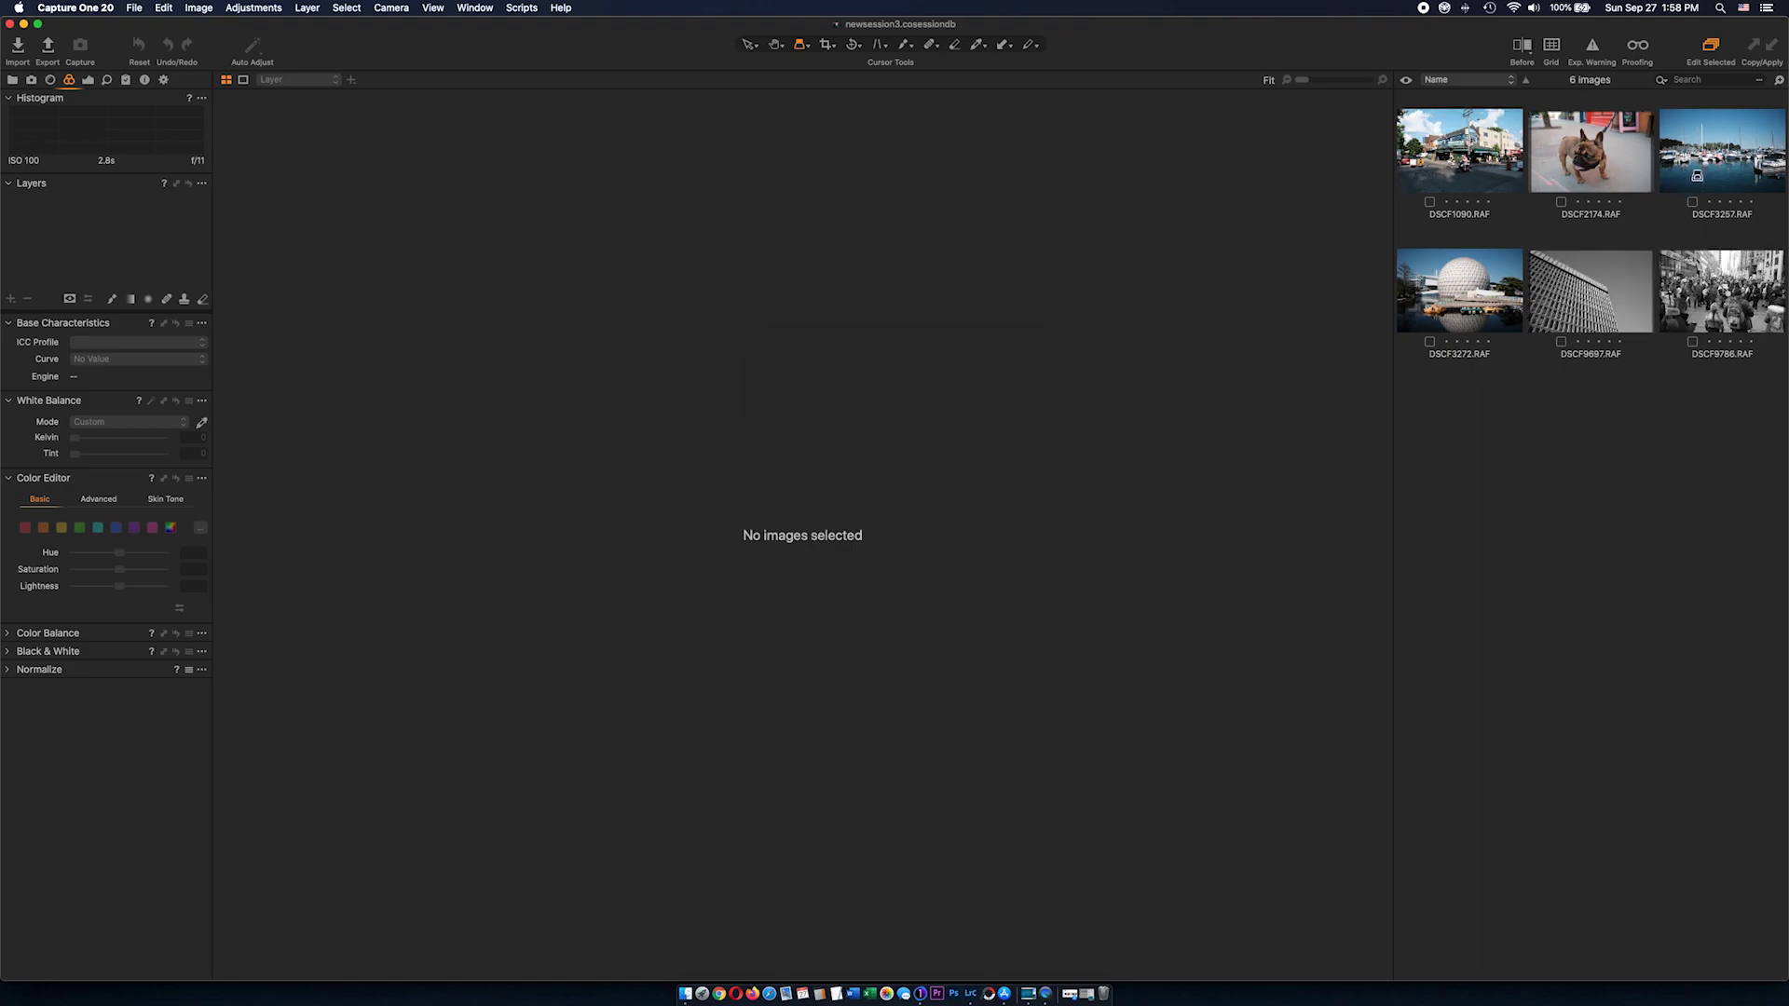
Open DSCF3272 and check its ICC profile now reads Fujifilm X-T4 Generic
left_click(1458, 306)
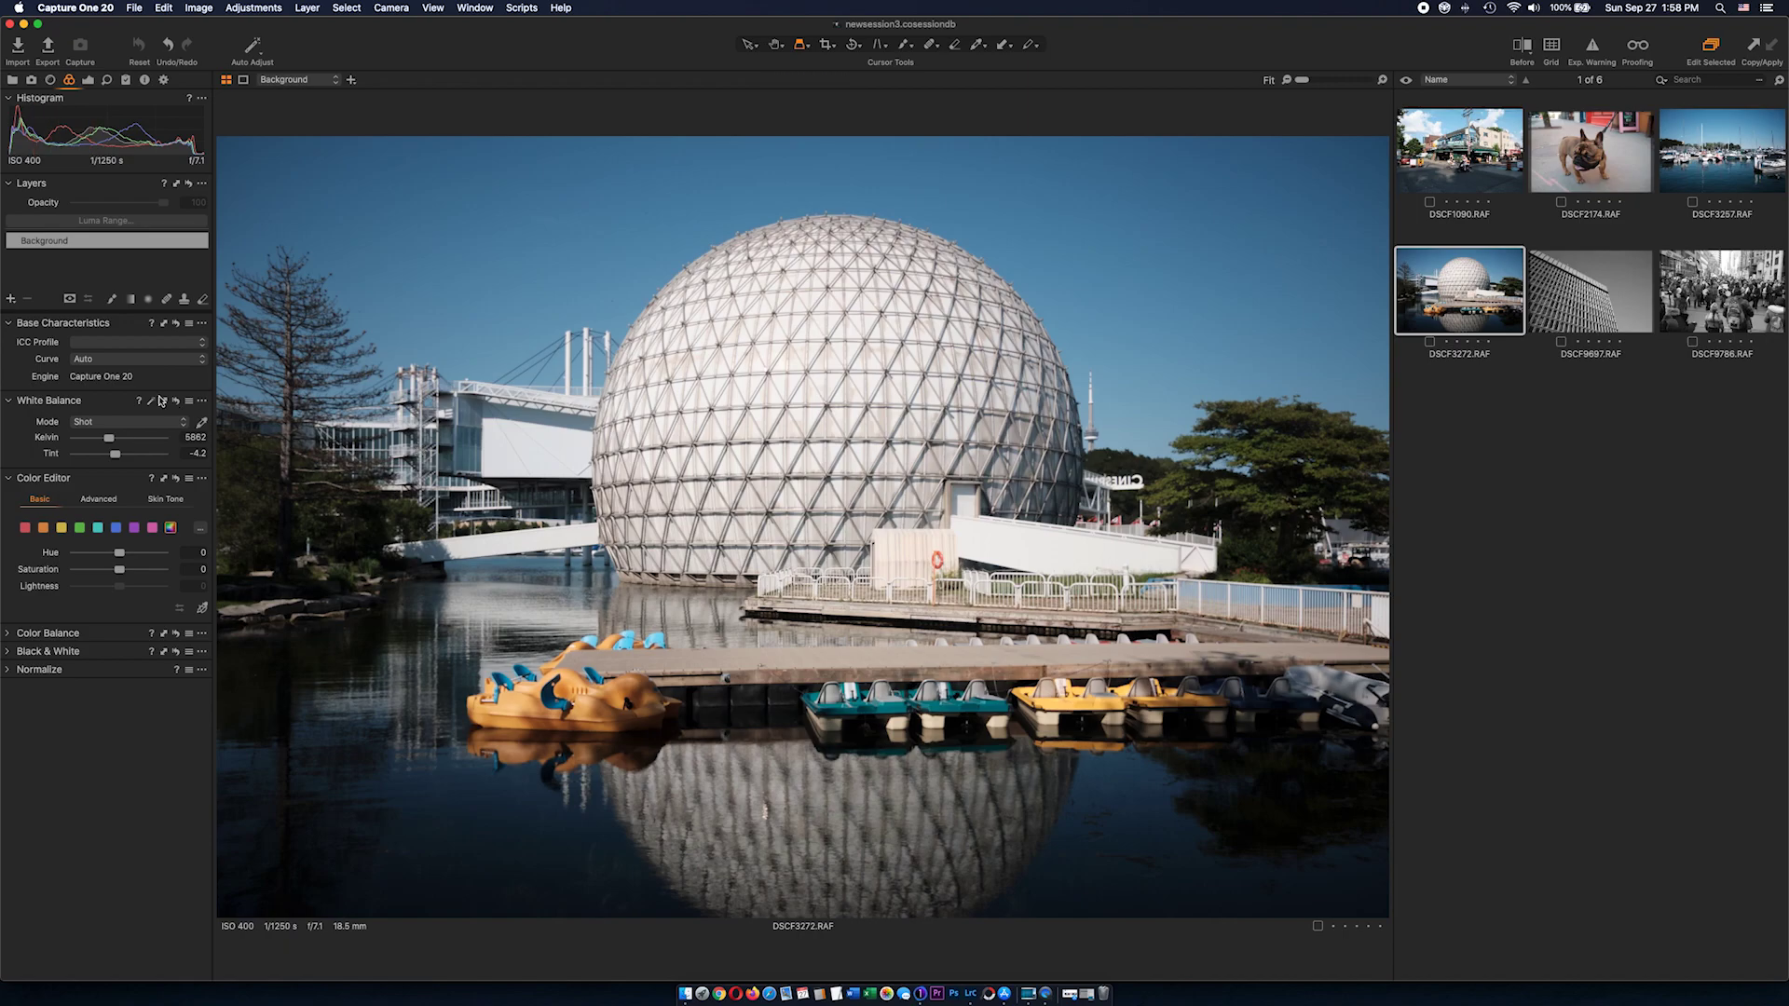
left_click(104, 342)
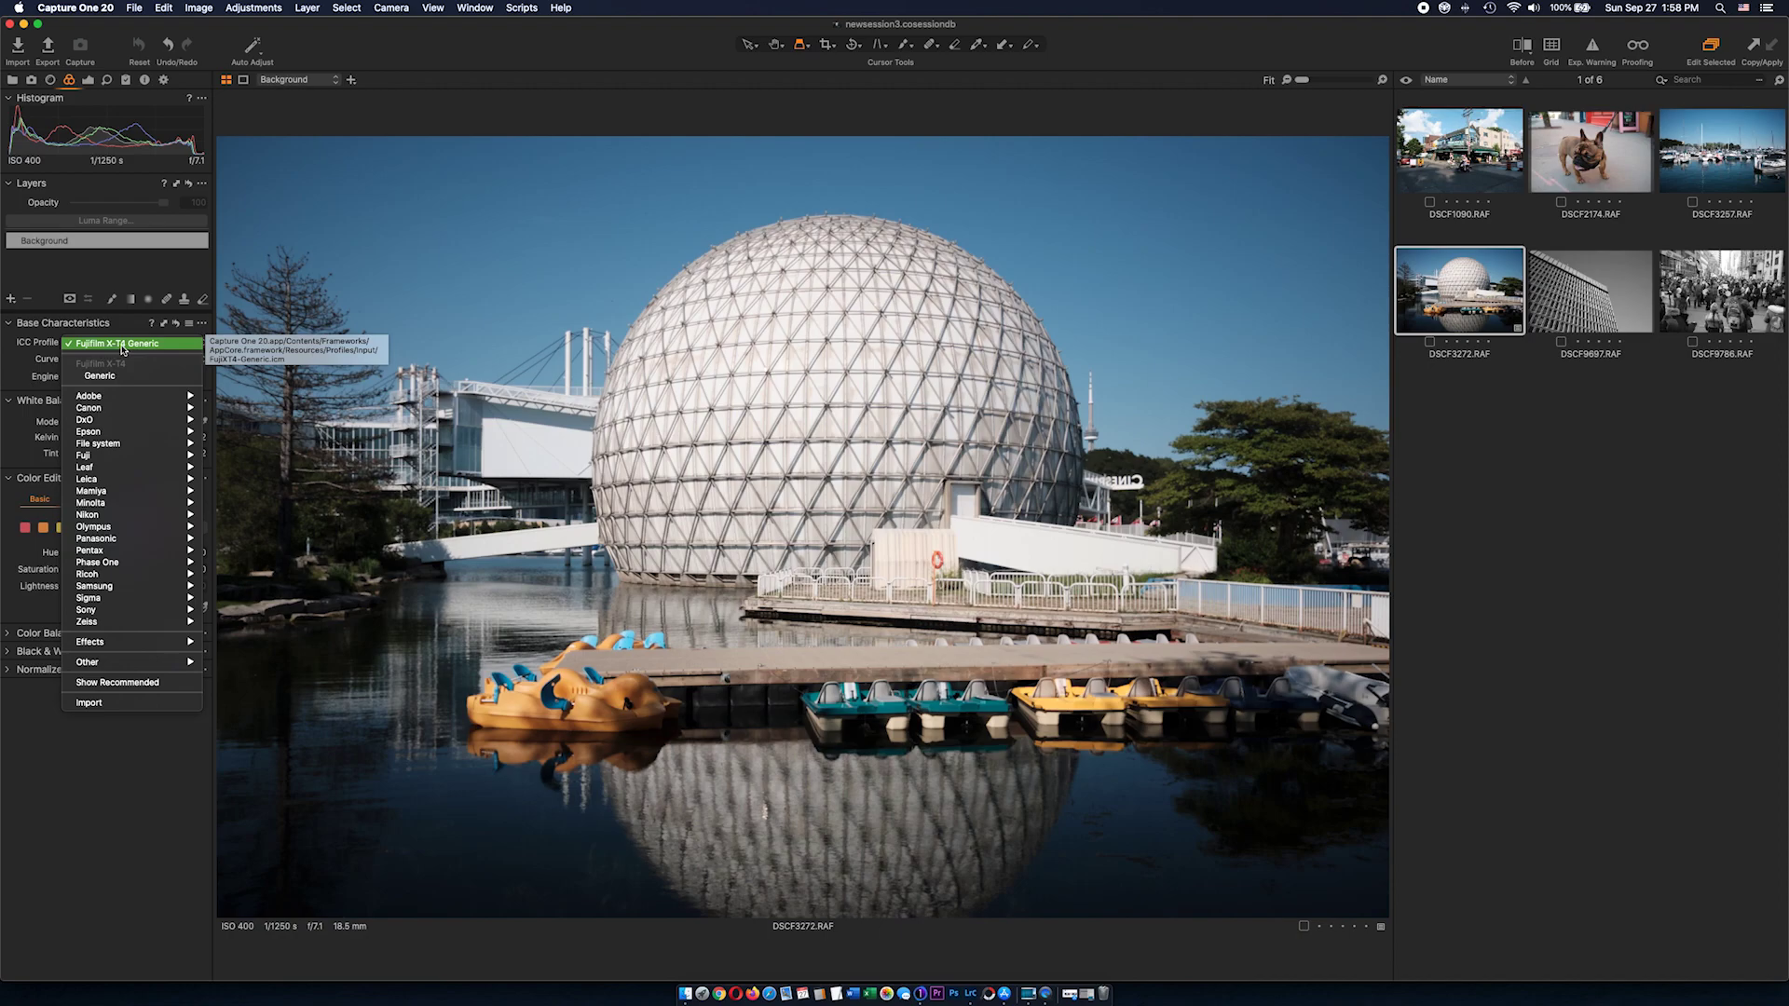
left_click(128, 347)
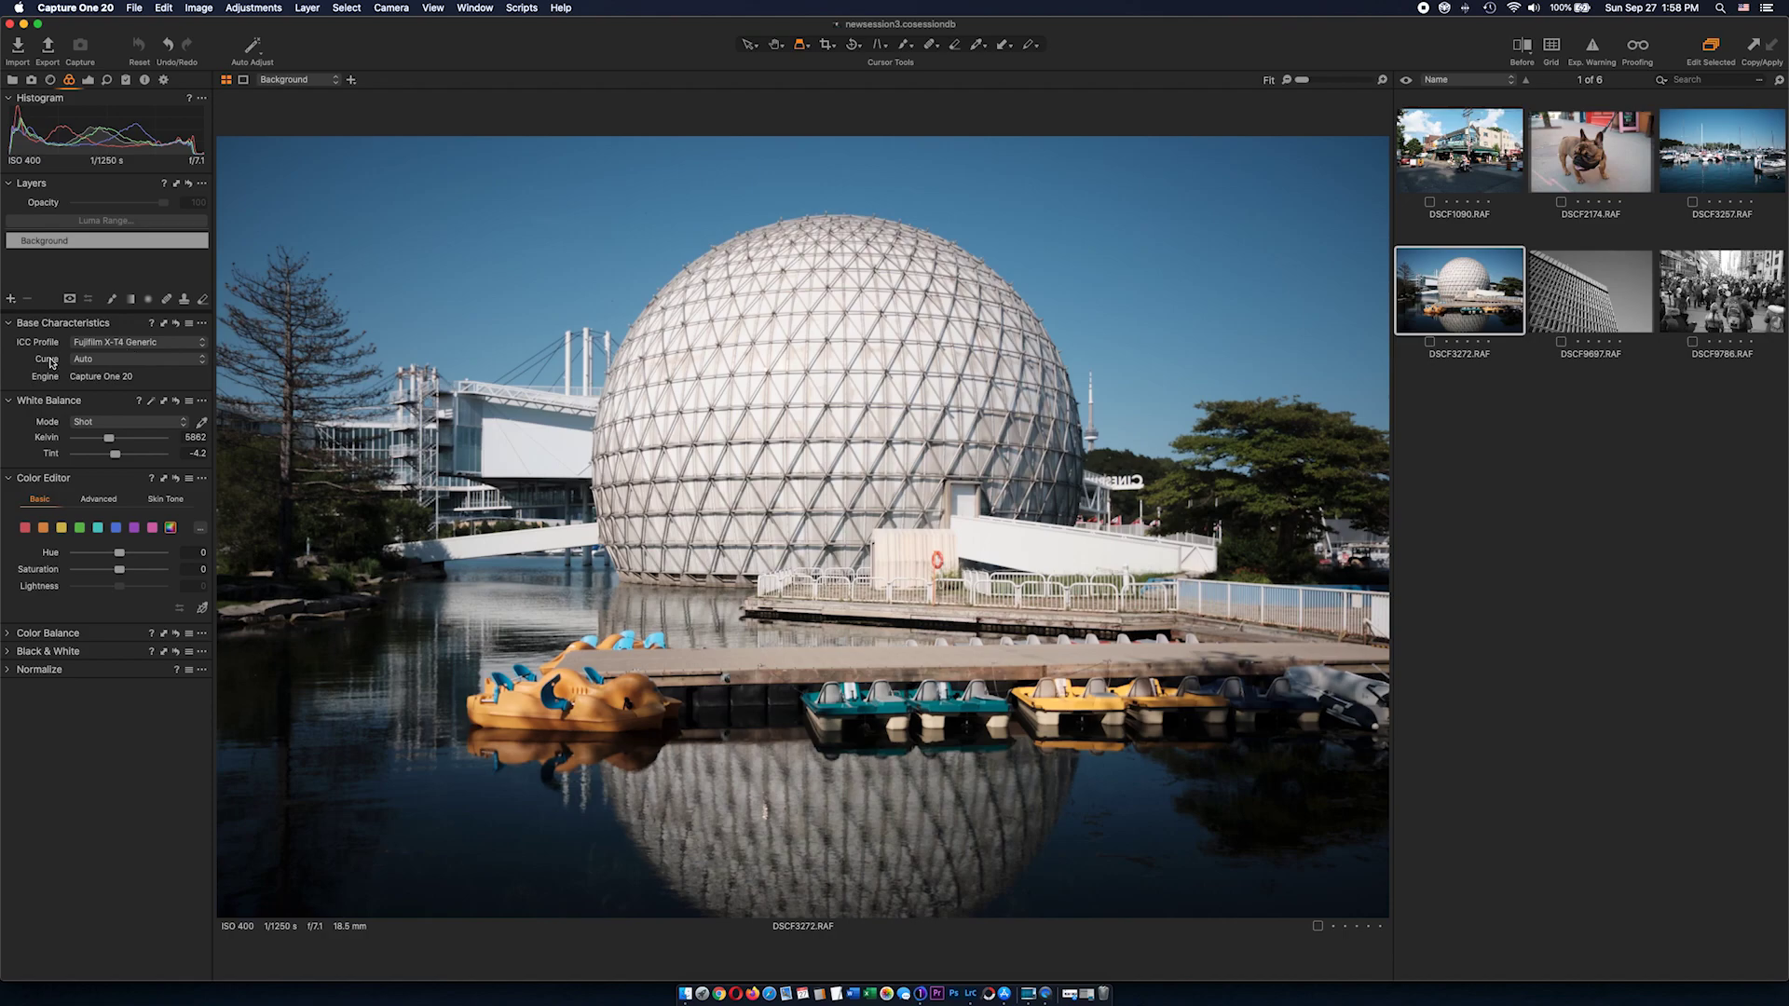
Browse the Curve list's Fujifilm film simulation curves, then close it leaving Auto
left_click(80, 361)
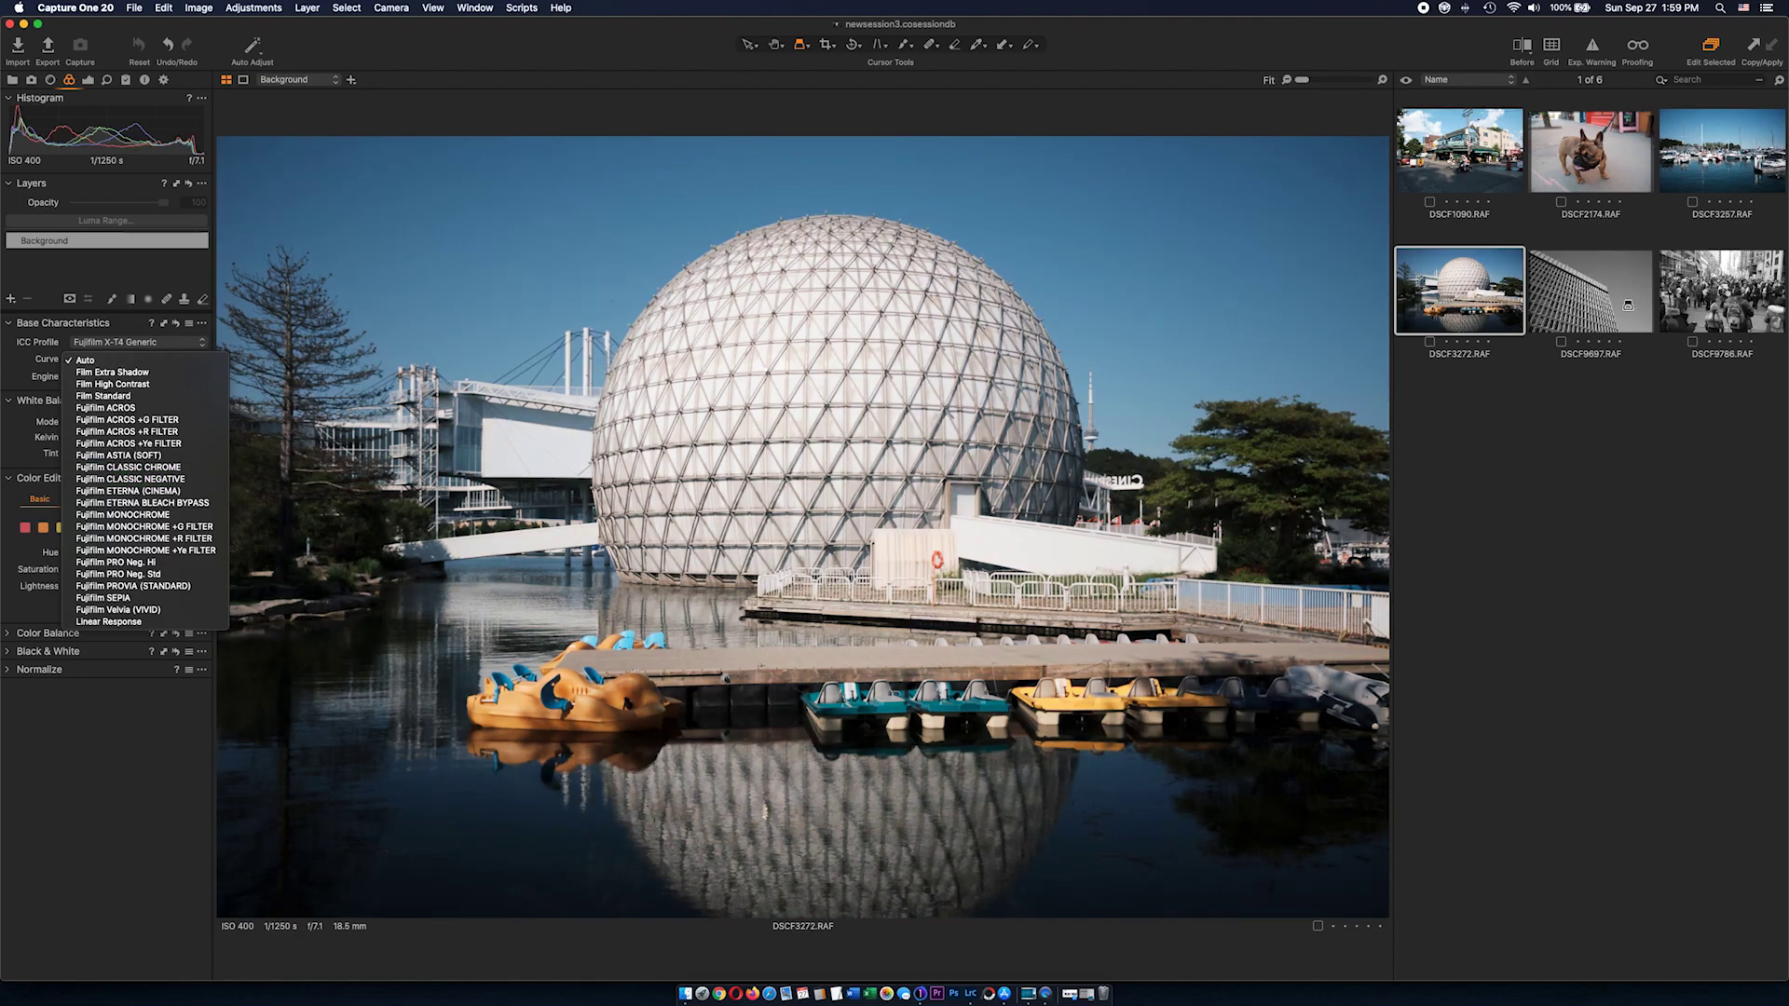
left_click(1627, 305)
Select the building photo DSCF9697 and set its curve to Fujifilm ETERNA (CINEMA)
left_click(1628, 304)
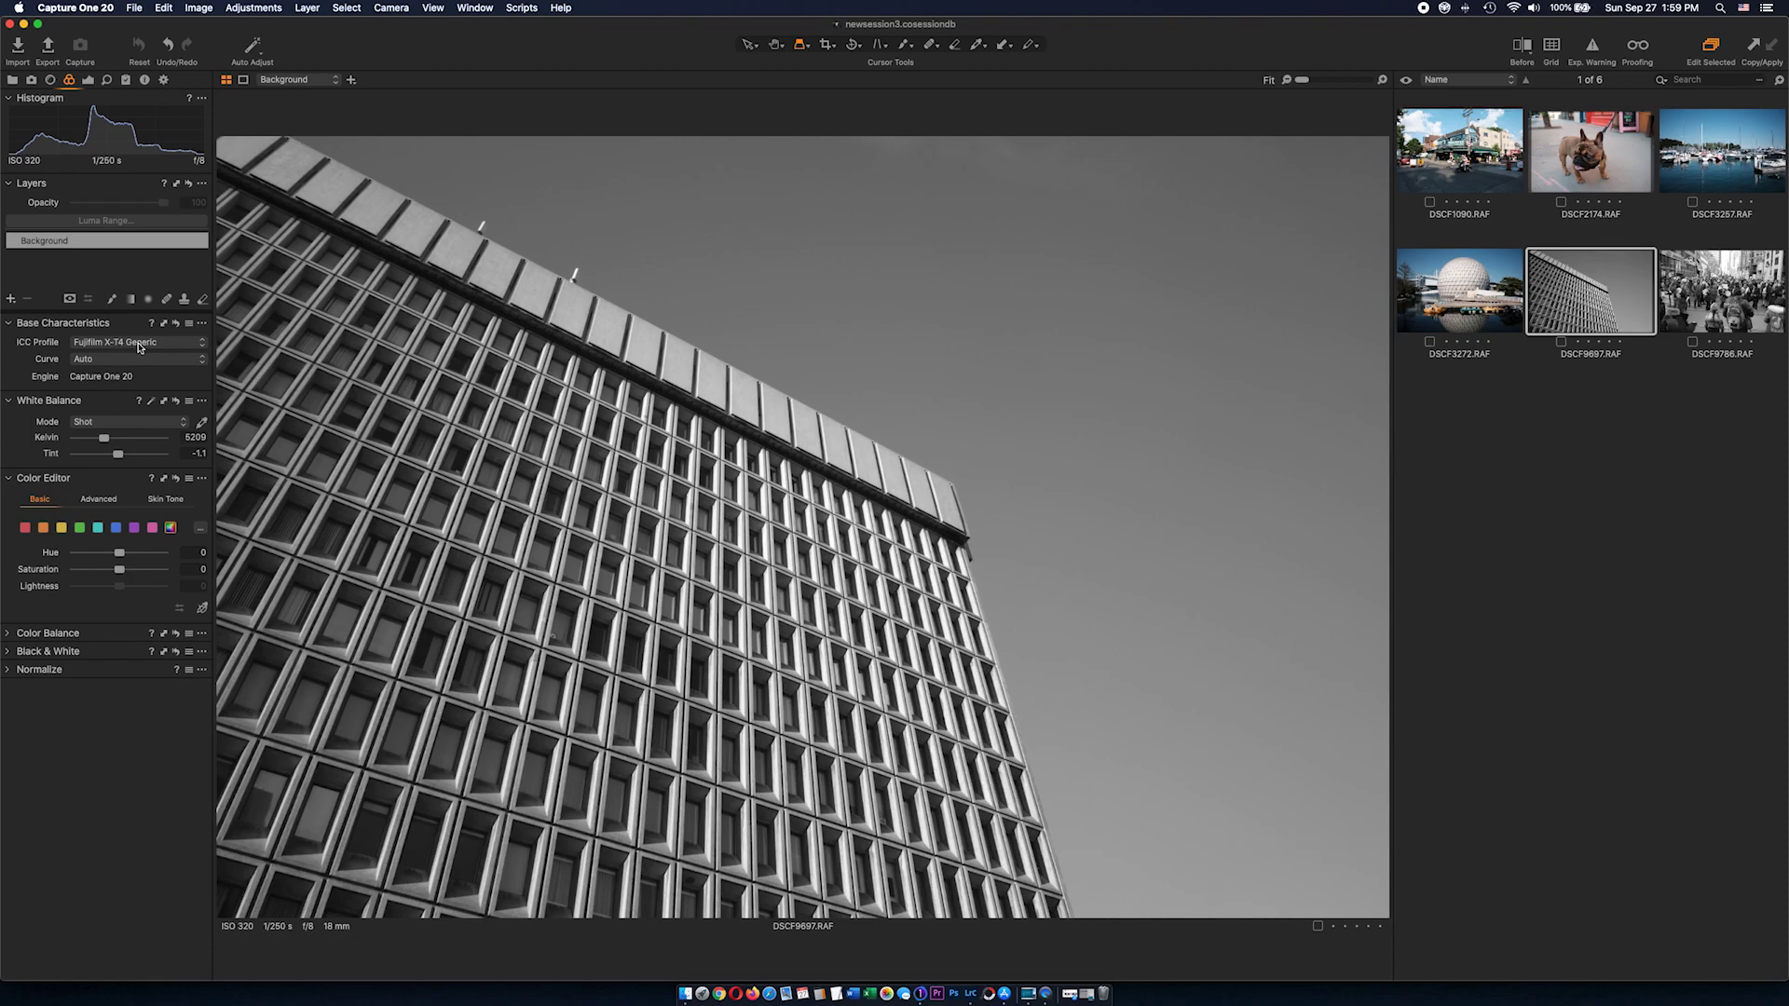
left_click(102, 360)
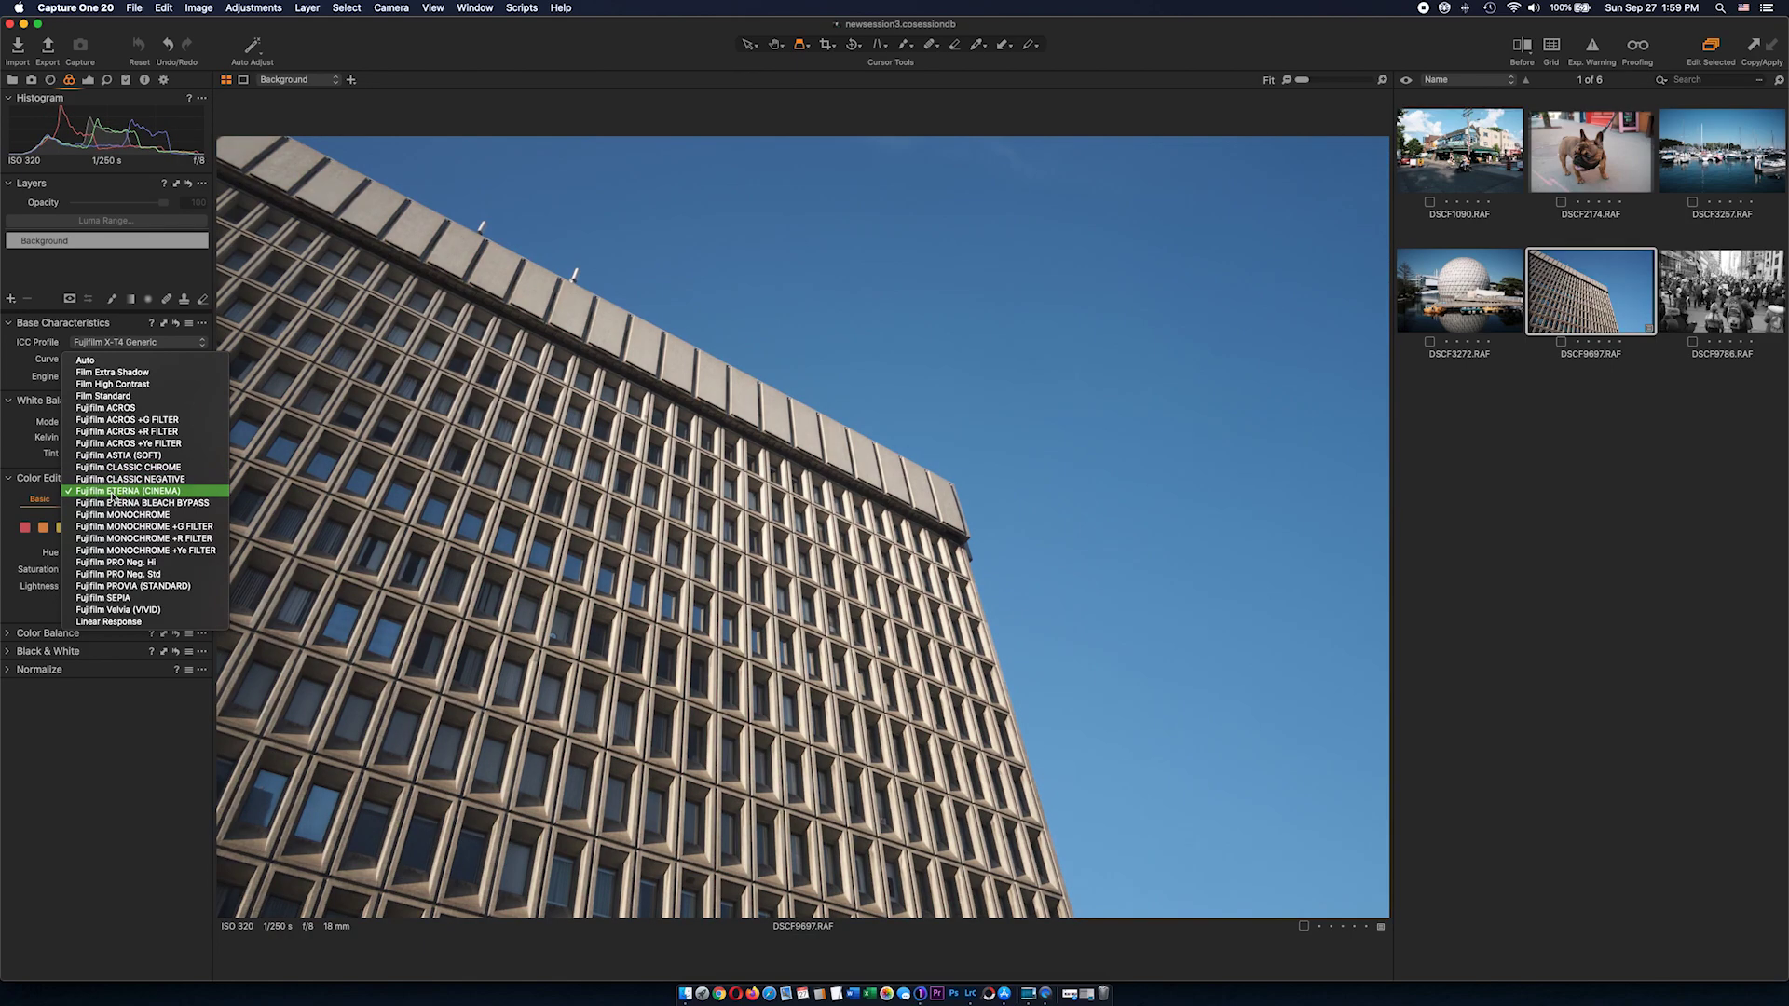
left_click(112, 491)
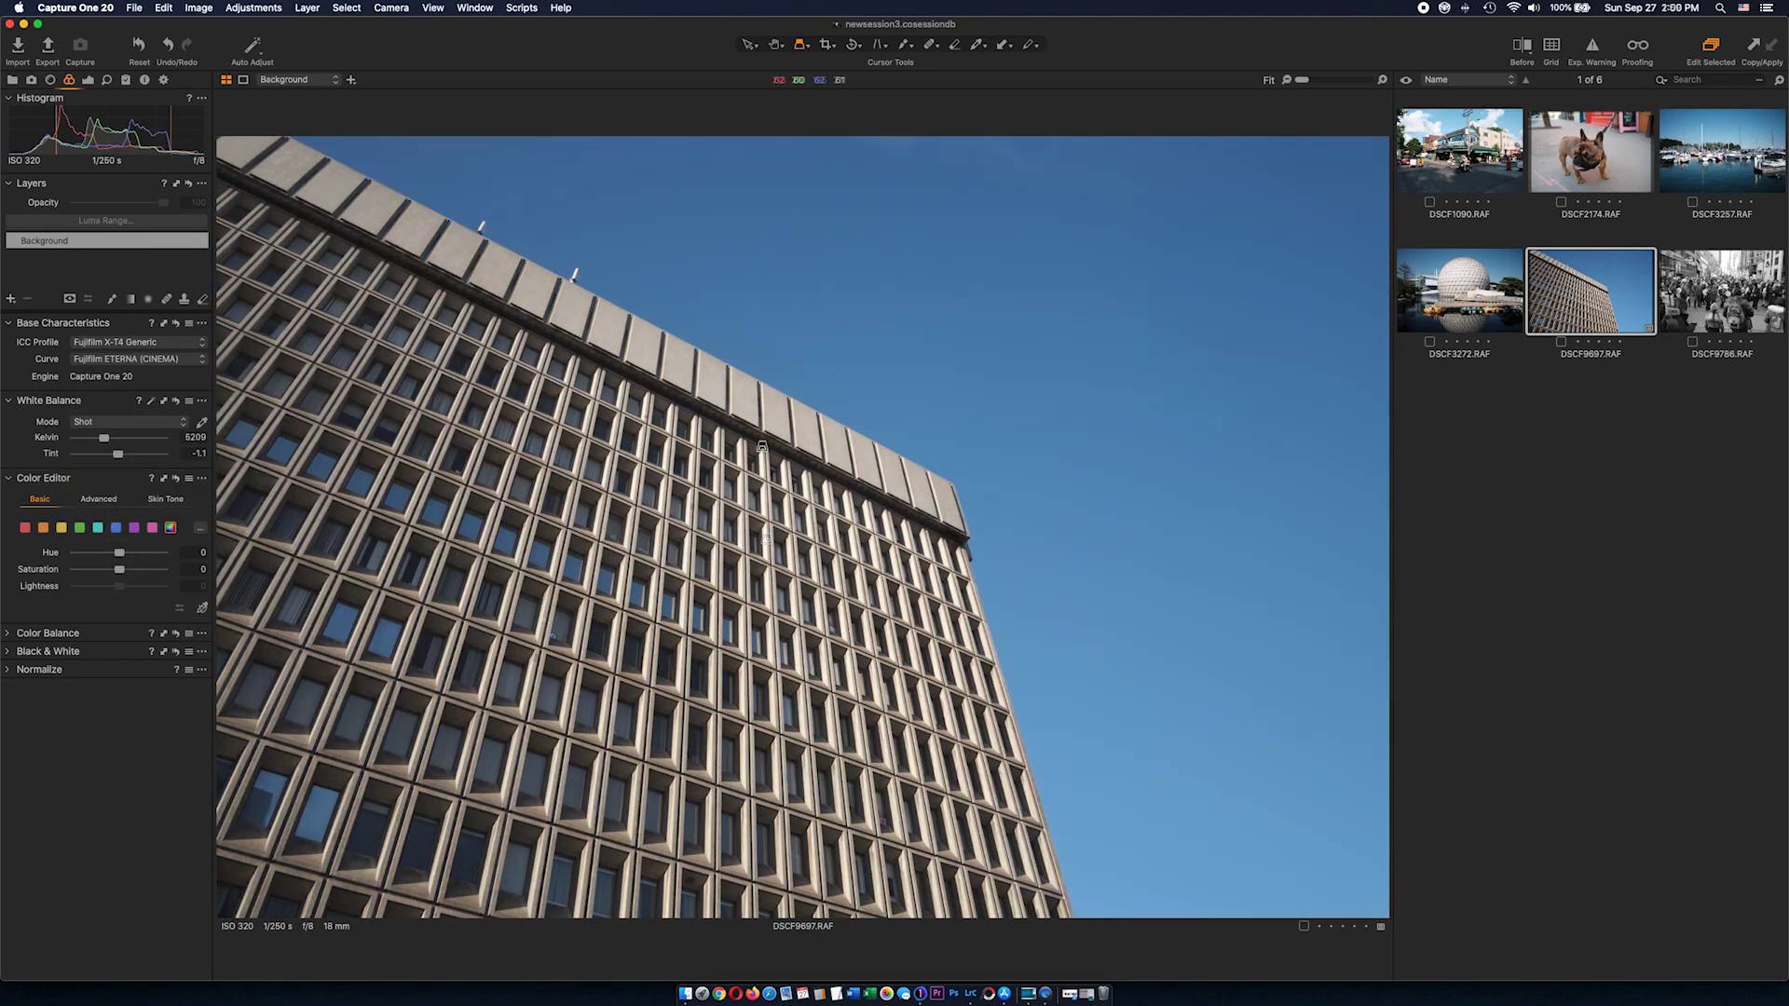